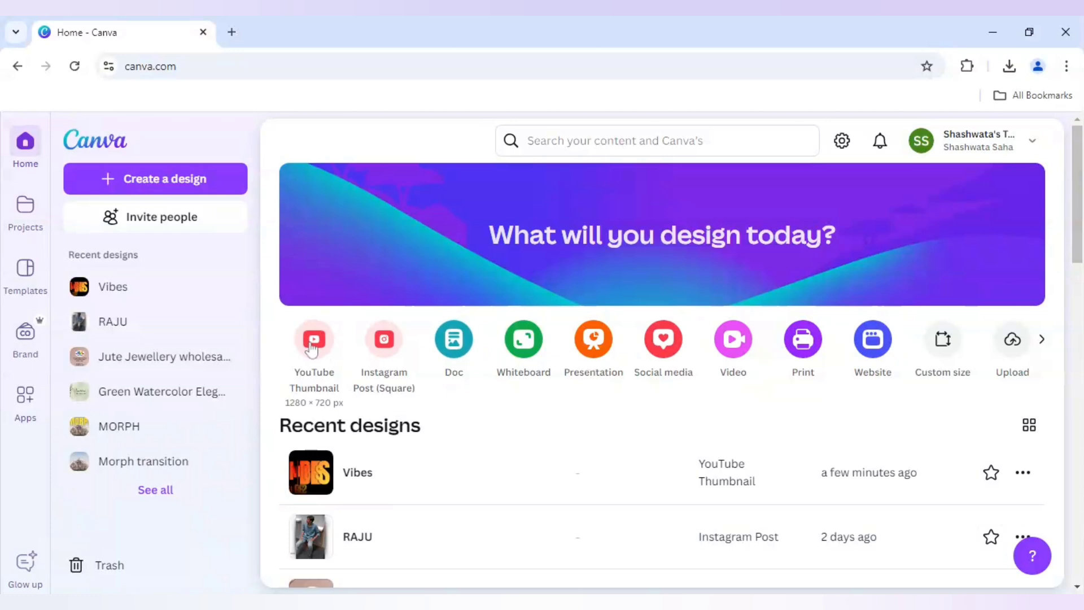
Create a new YouTube Thumbnail design and open the TypeGradient app in it
left_click(311, 346)
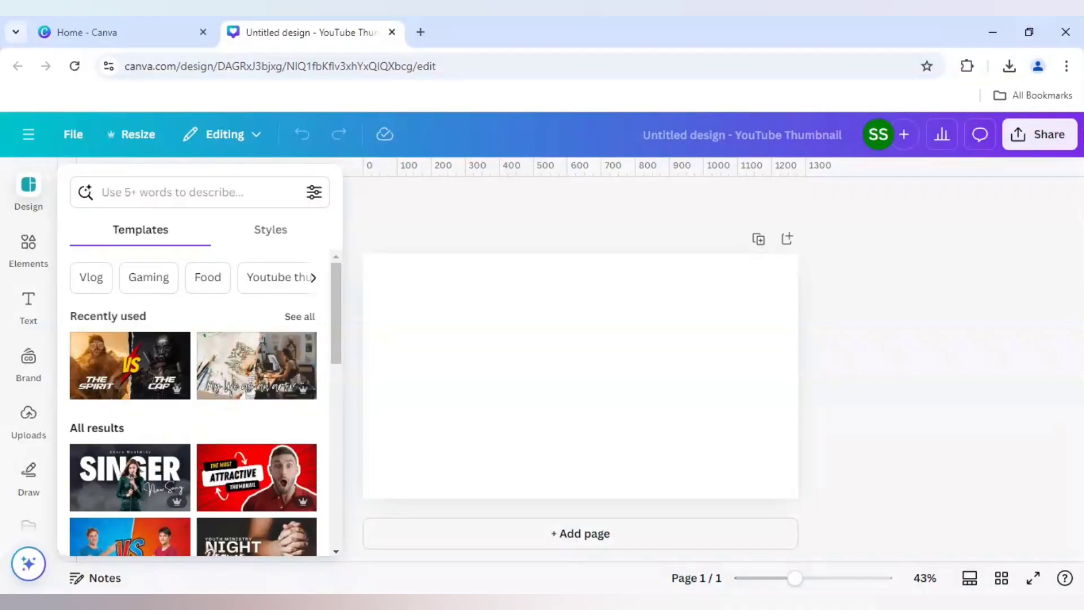
scroll(34, 412, "down", 3)
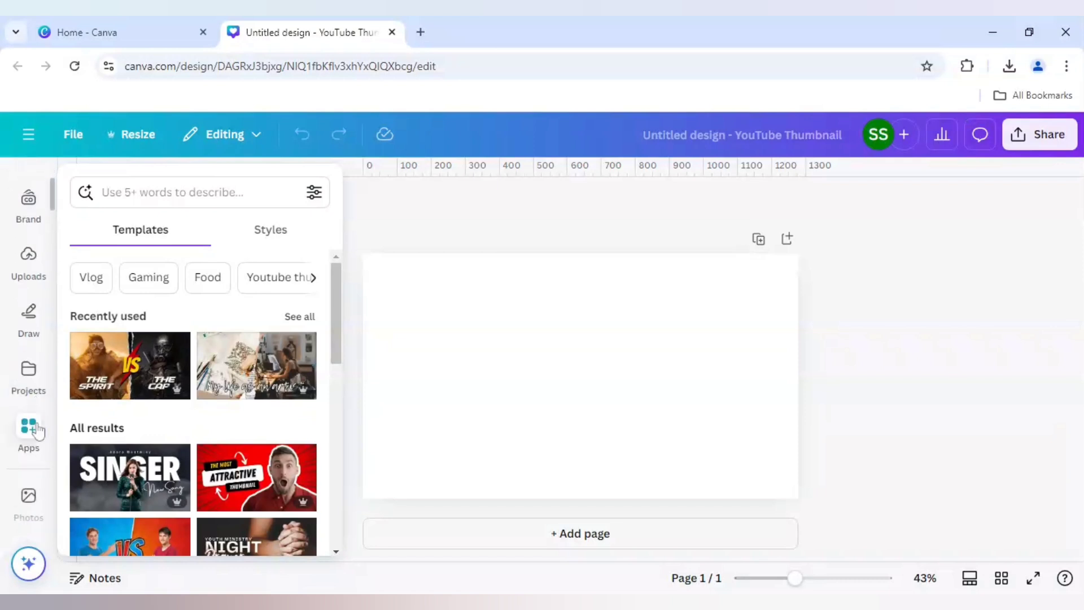
left_click(26, 438)
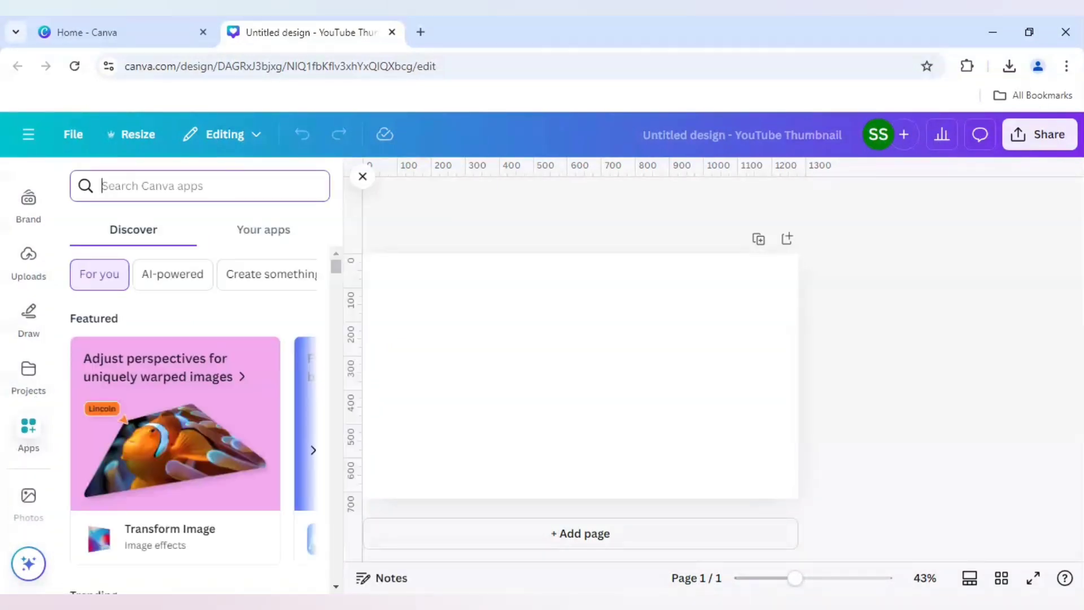
type("type")
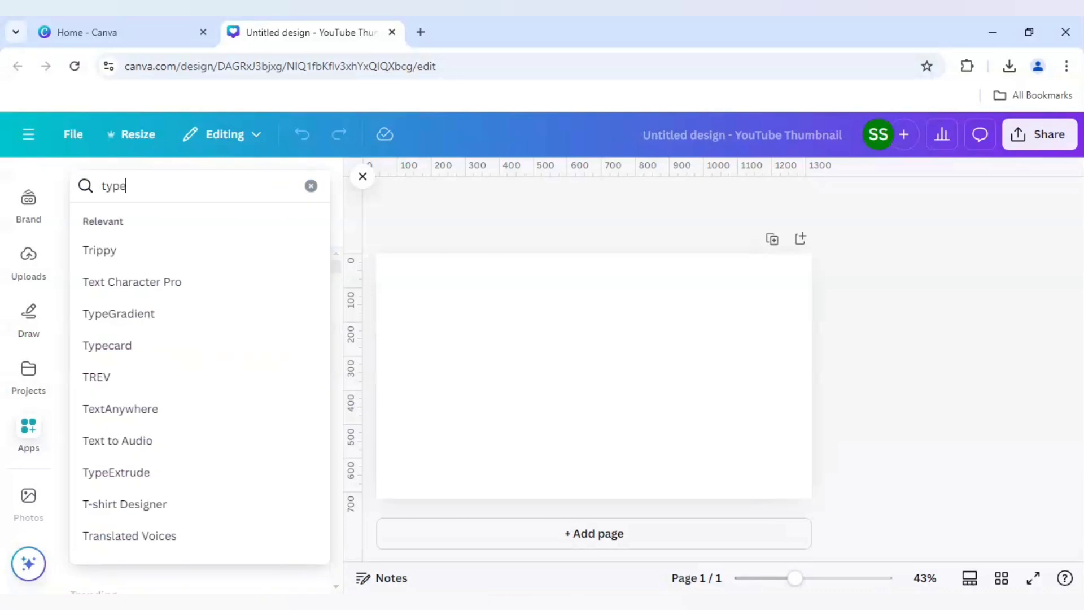
type("gradient")
key("Return")
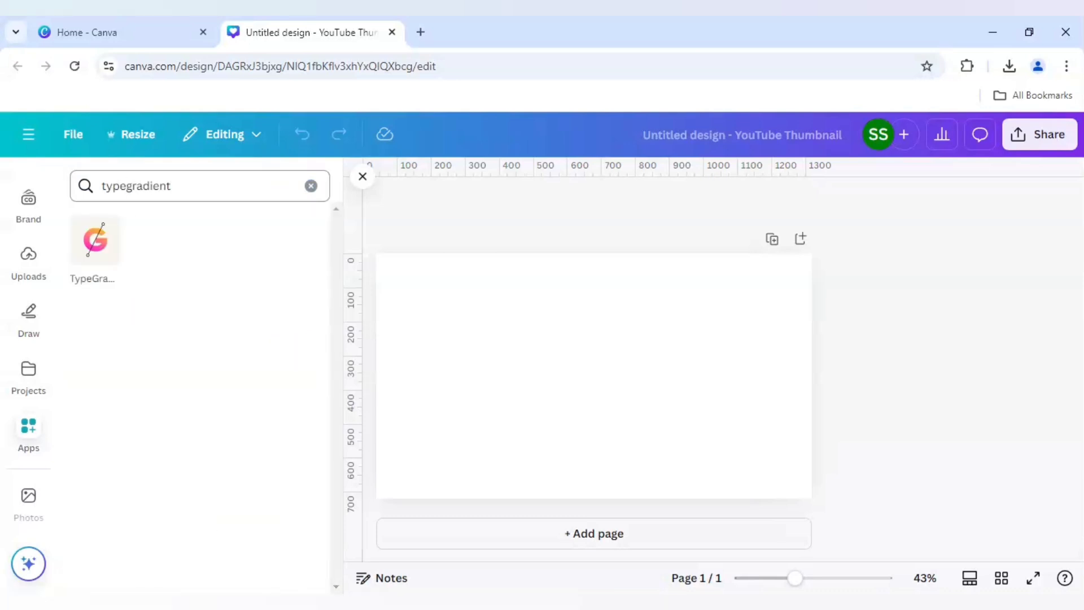
left_click(89, 257)
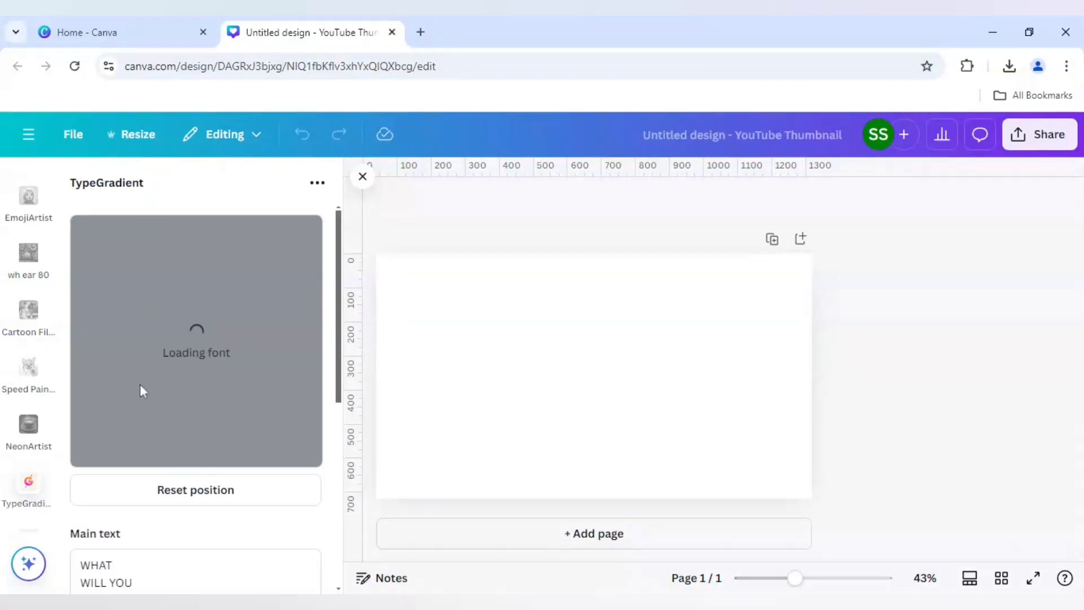
Replace the main text in TypeGradient with VIBES
scroll(140, 385, "down", 2)
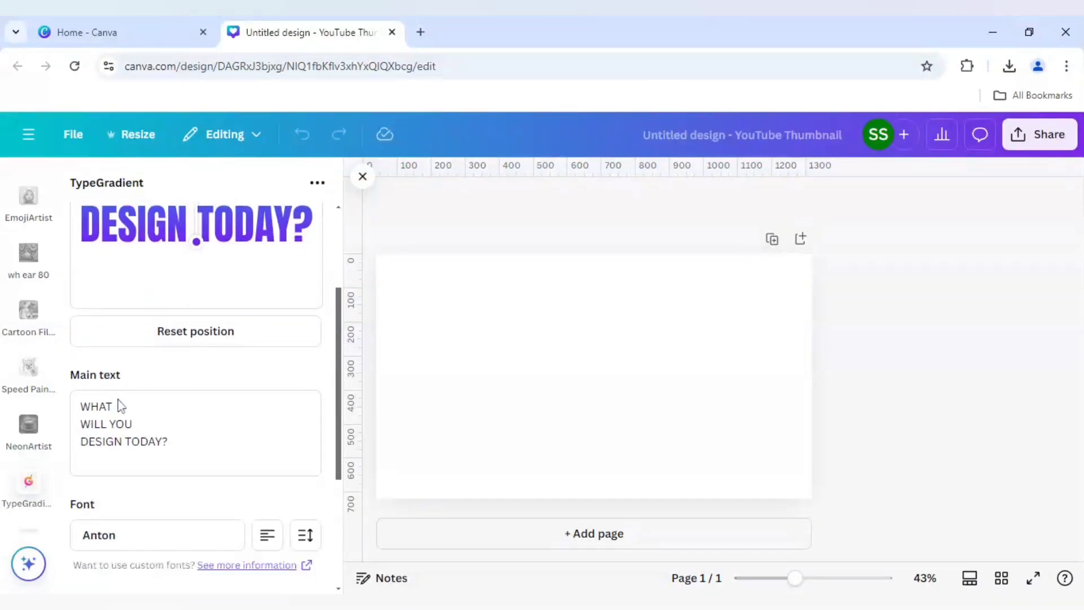
left_click_drag(169, 442, 79, 407)
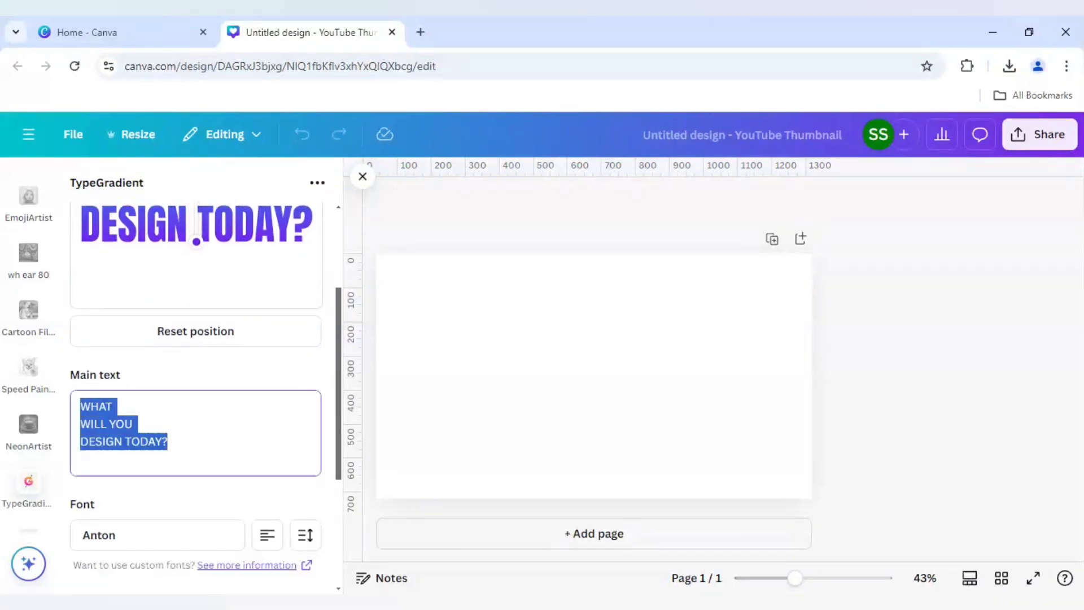
type("VIBES")
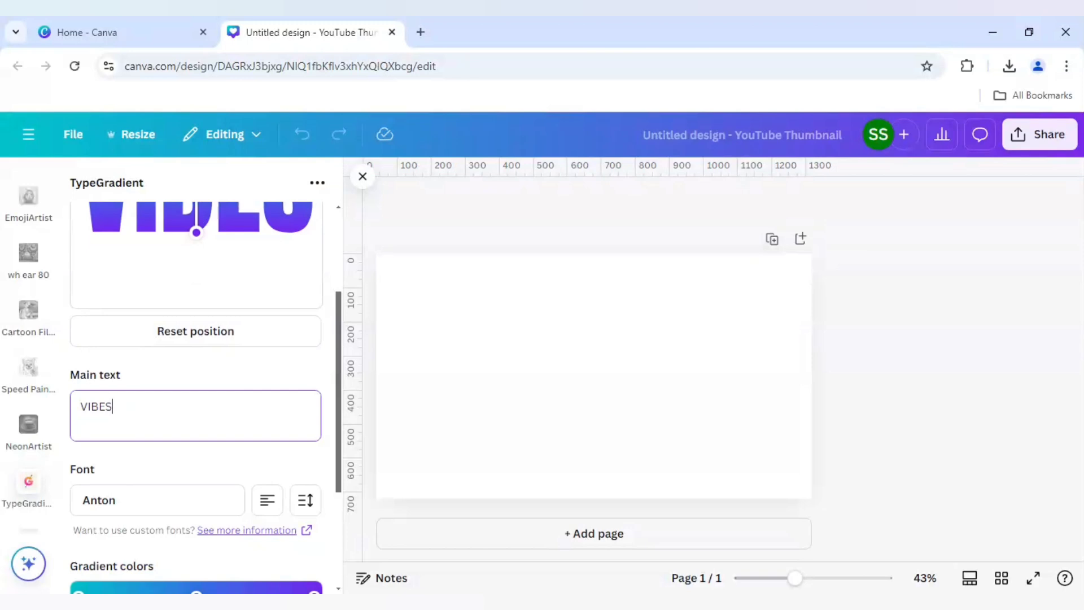
left_click(156, 464)
Delete the middle blue colour stop from the text gradient
scroll(156, 465, "down", 2)
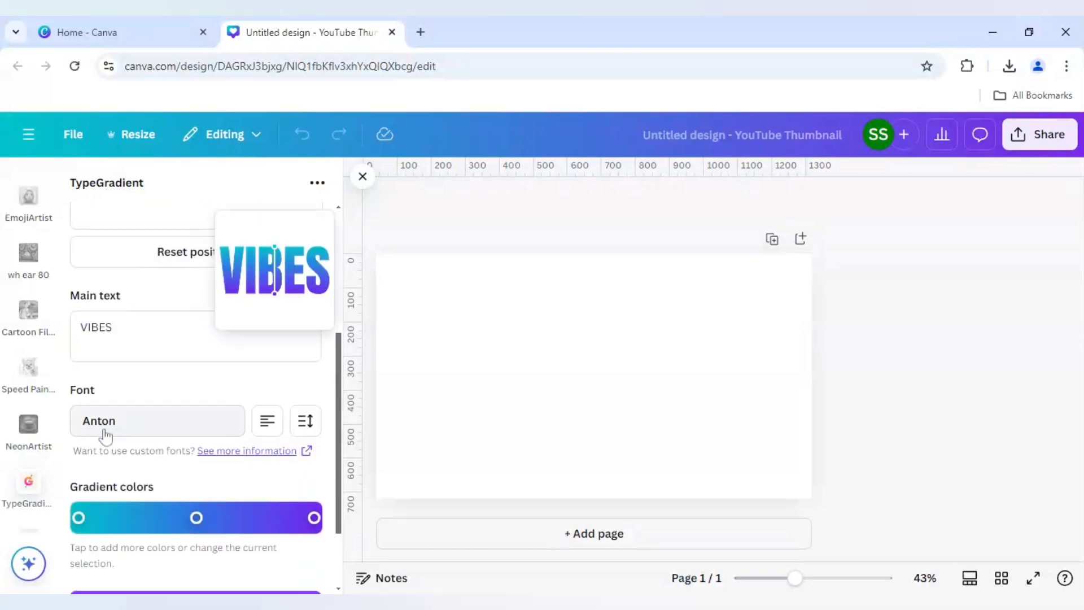
left_click(196, 518)
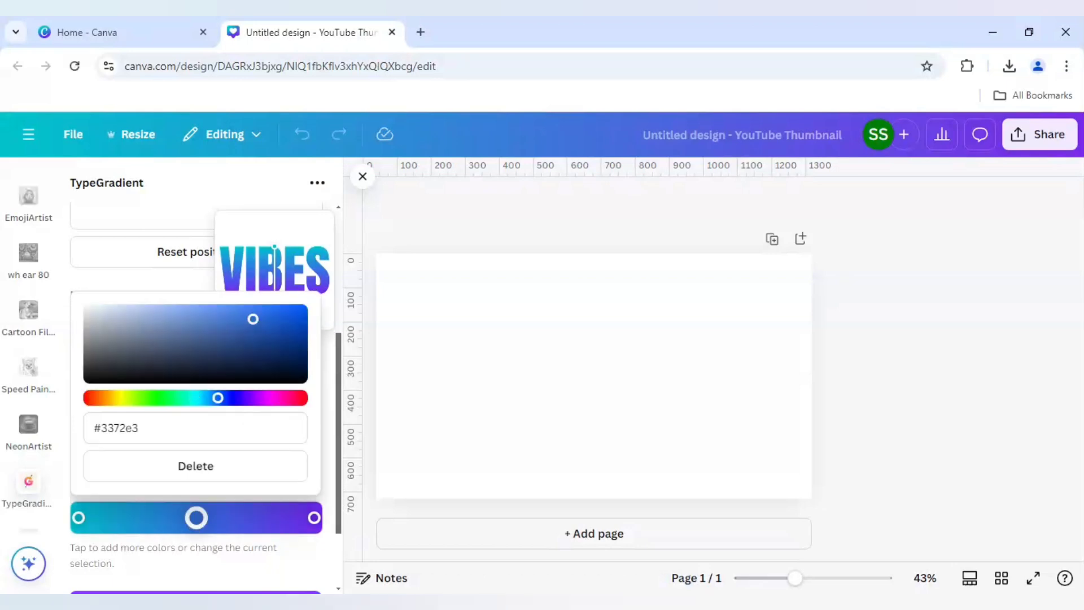
left_click(214, 469)
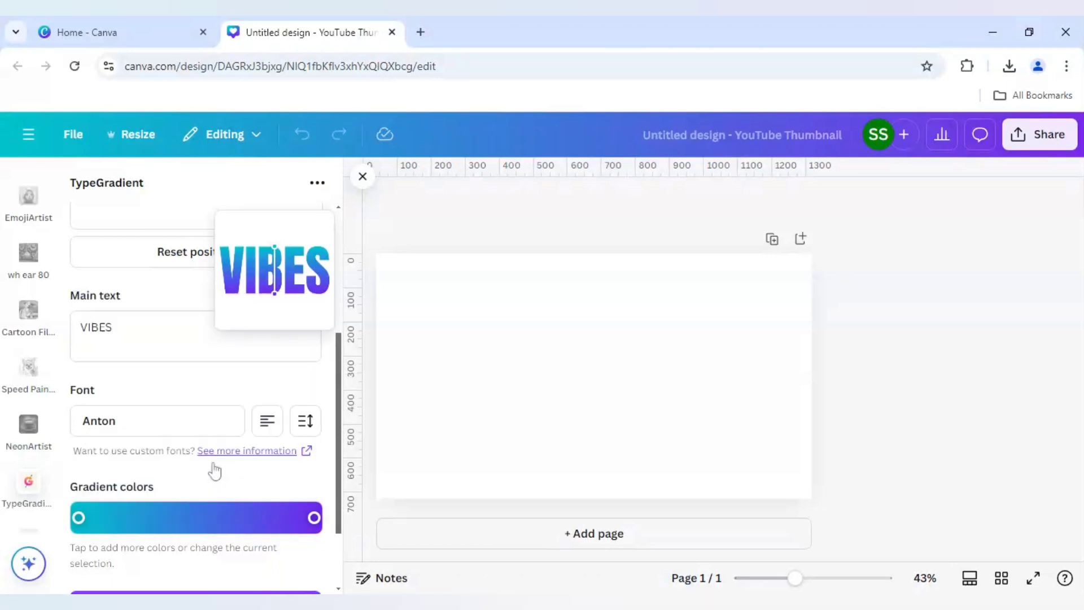
Set the gradient's starting colour stop to a bright, fully saturated red
left_click(80, 524)
left_click_drag(200, 440, 298, 435)
left_click(317, 460)
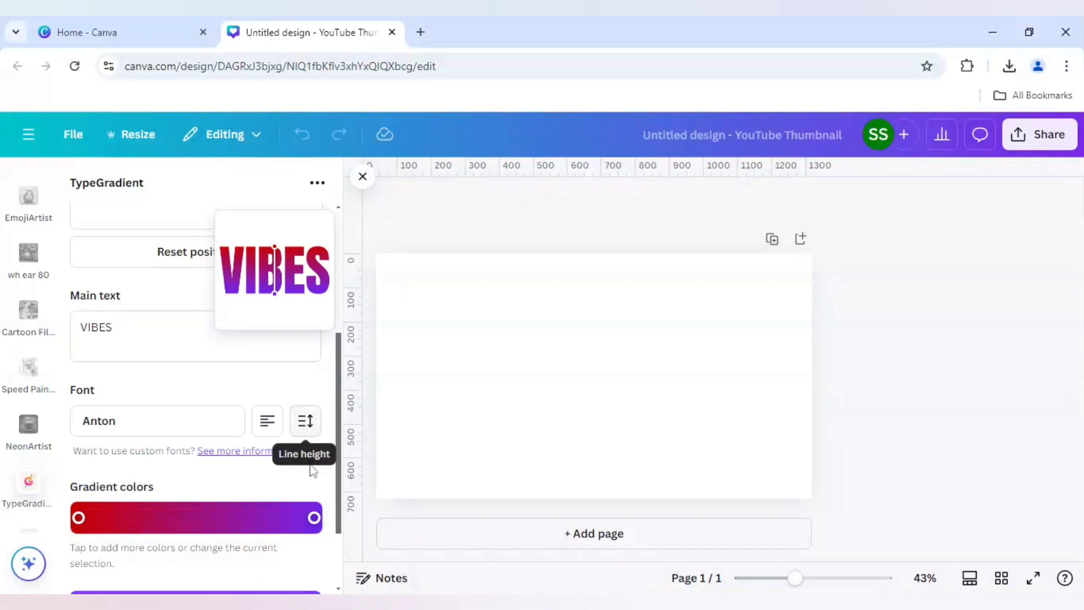
left_click(79, 517)
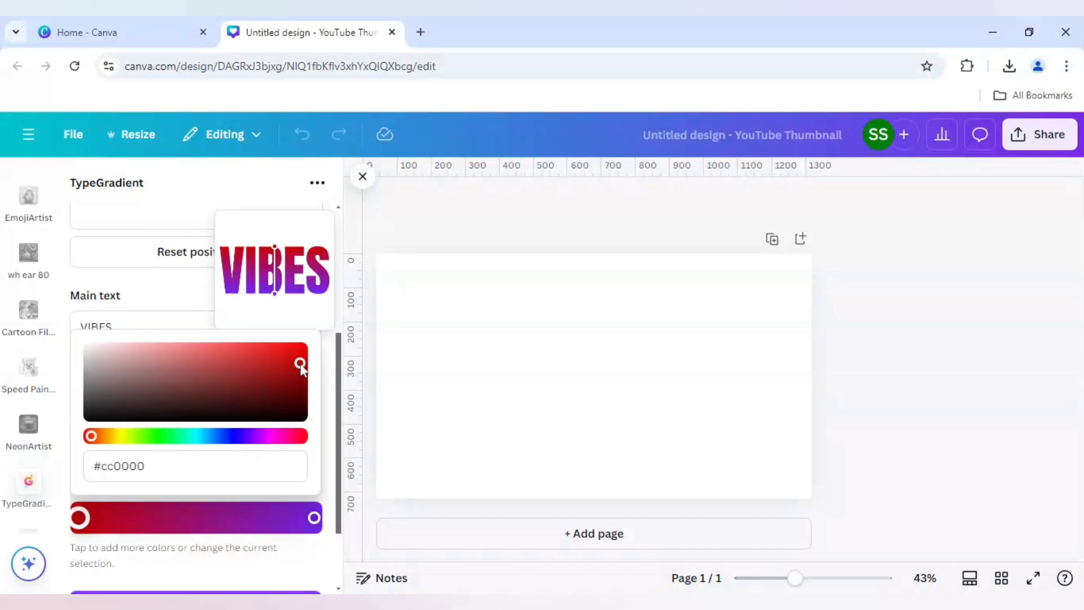
left_click_drag(301, 368, 300, 345)
Set the gradient's ending colour stop to yellow #ffd600
left_click(312, 517)
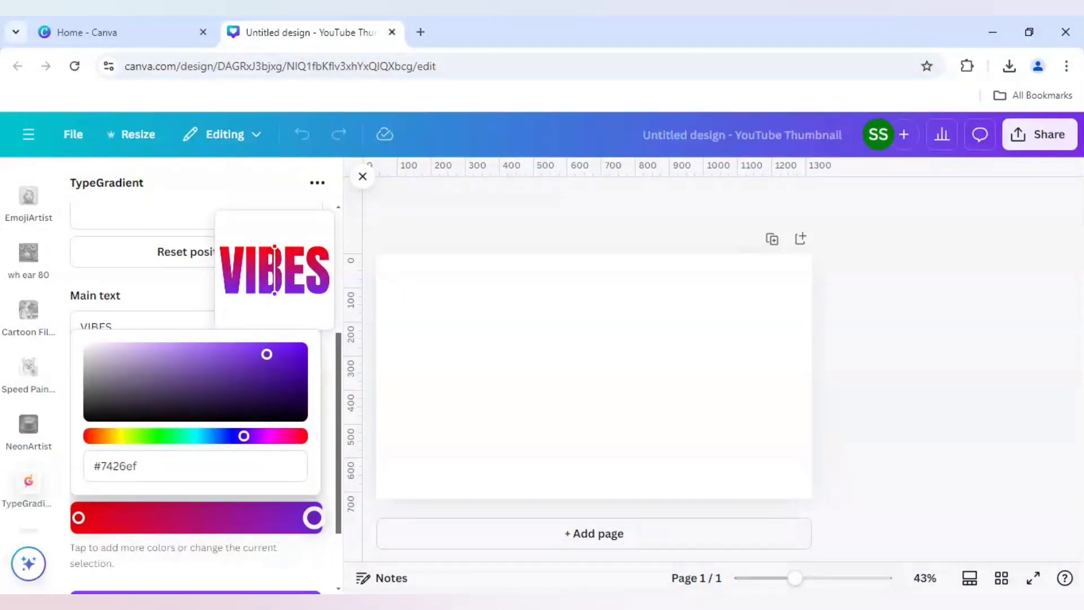
left_click_drag(244, 435, 120, 436)
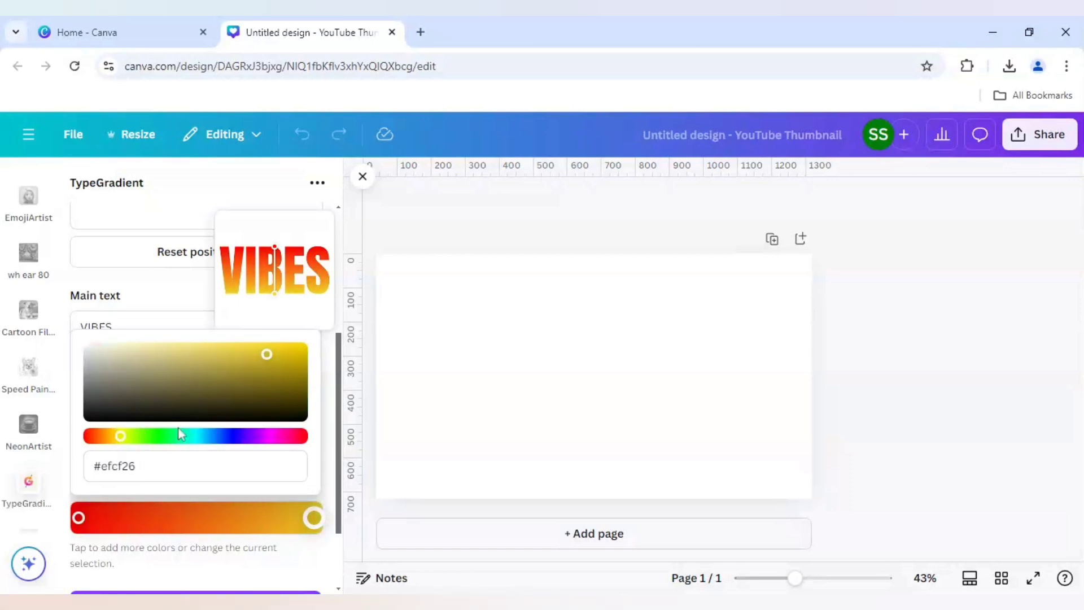
left_click_drag(267, 356, 300, 350)
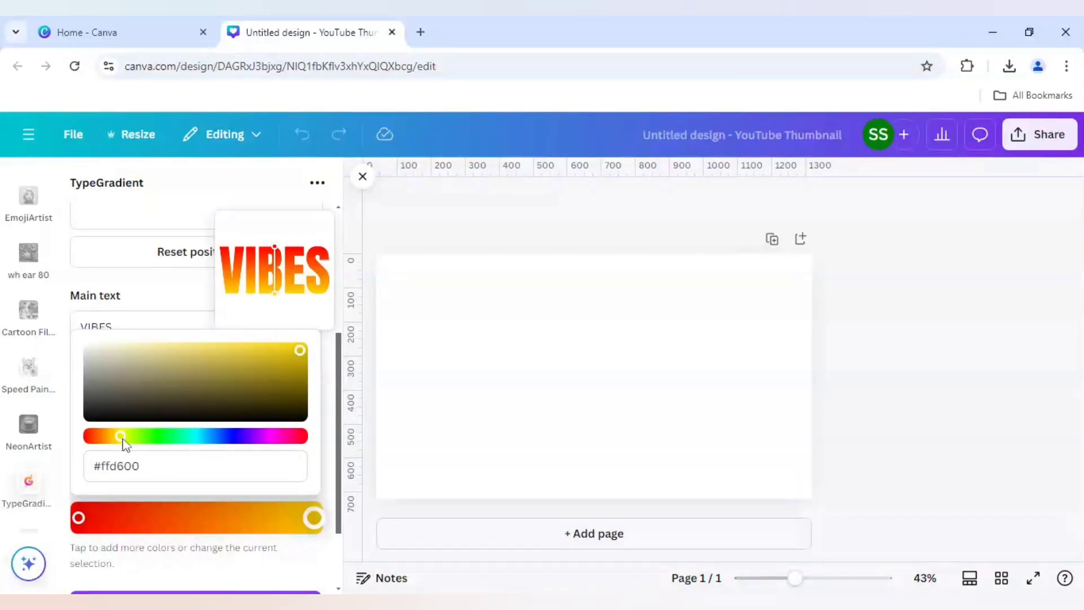
left_click_drag(121, 436, 120, 436)
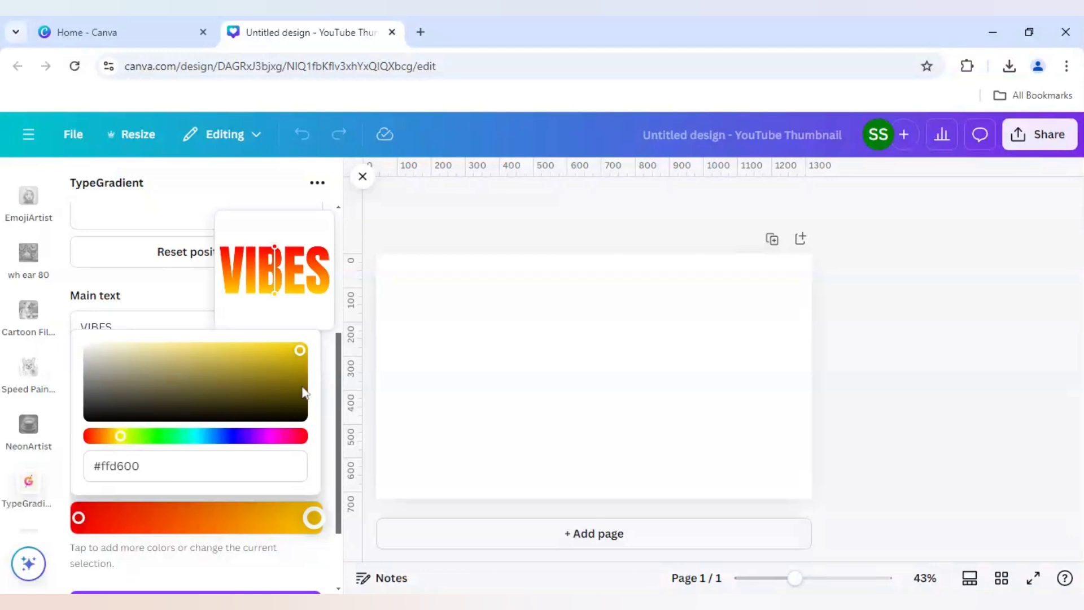
left_click(323, 357)
Angle the gradient diagonally, with the red handle above the V and I and the yellow handle below the E
scroll(328, 367, "up", 5)
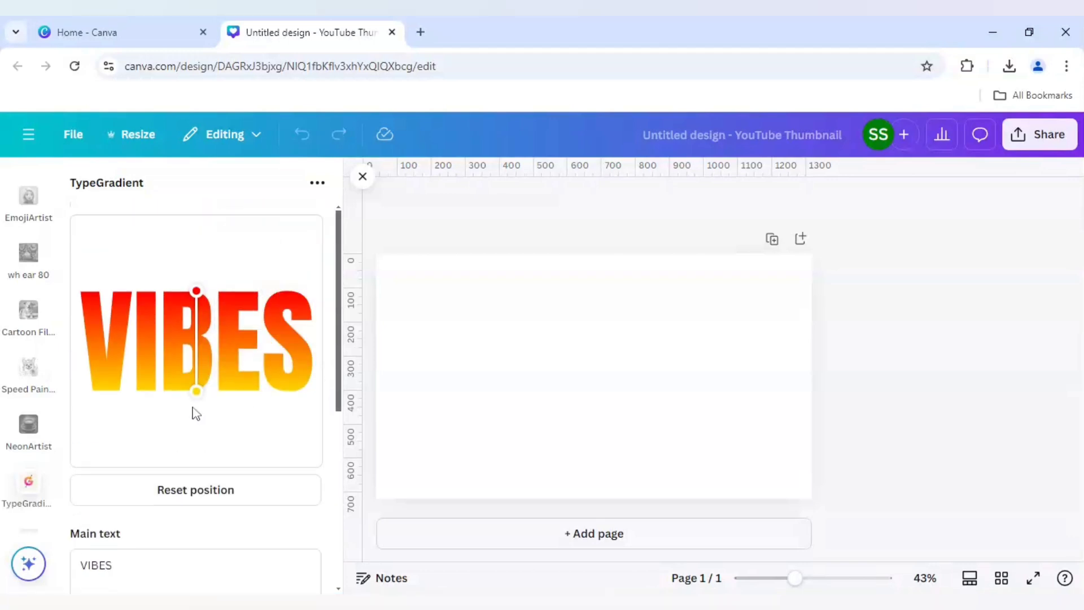
left_click_drag(201, 299, 94, 288)
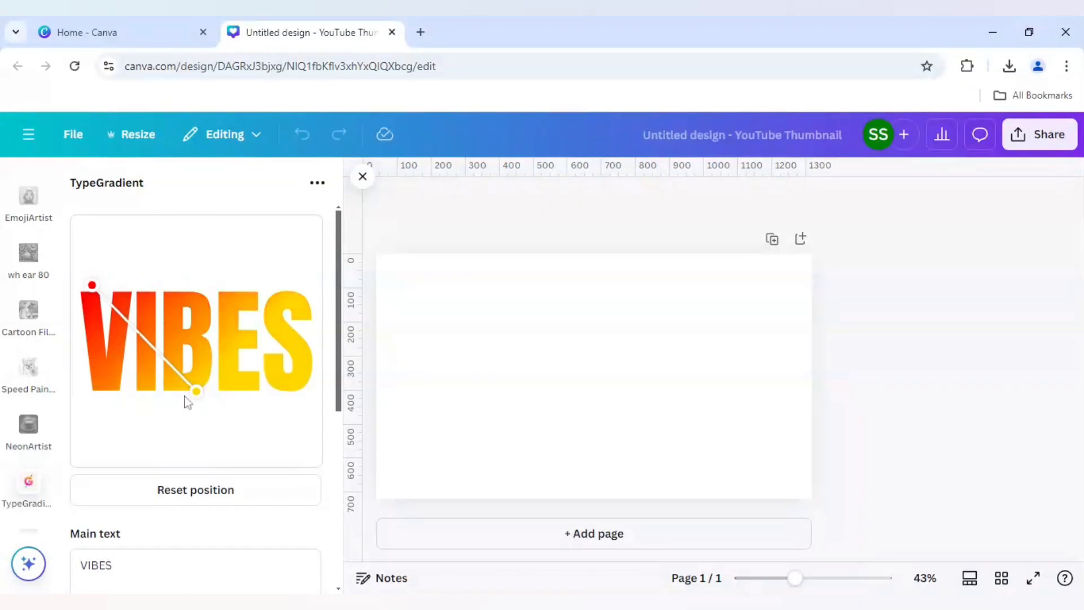
left_click_drag(196, 392, 243, 404)
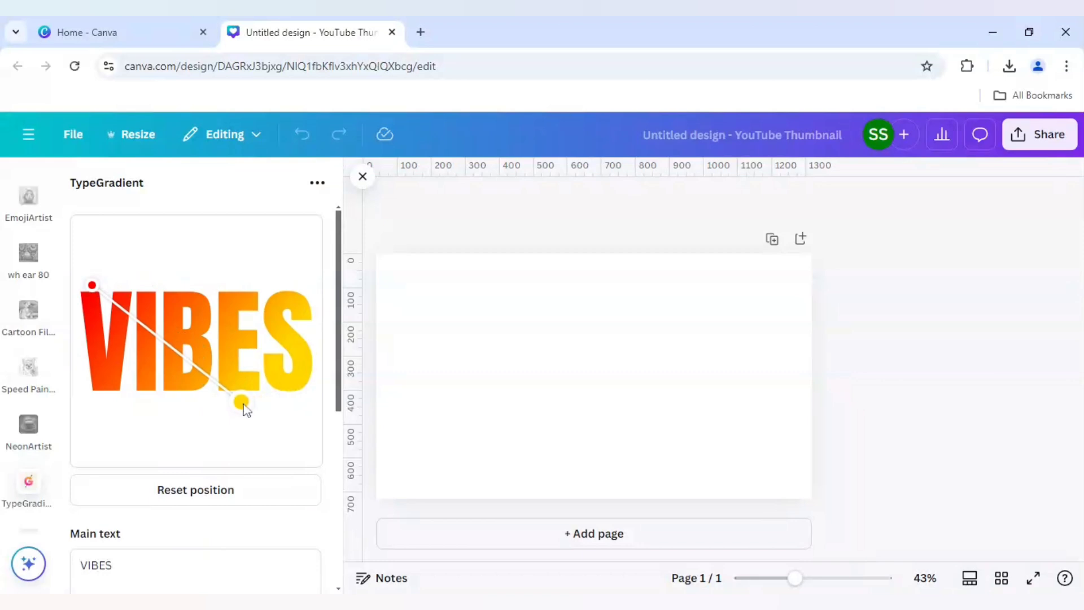
left_click_drag(94, 289, 129, 281)
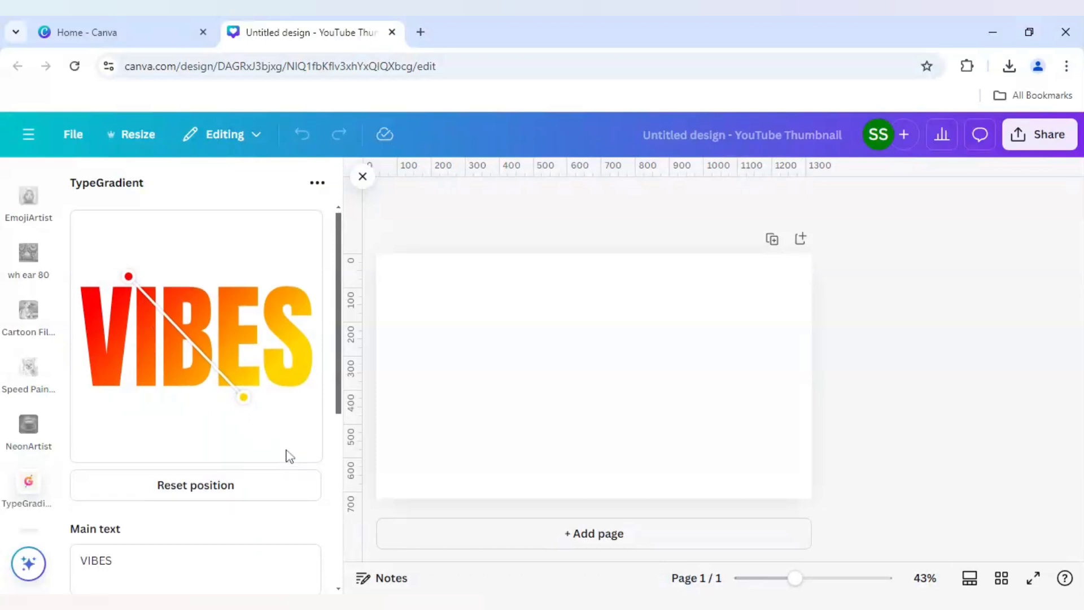
Add the red-to-yellow VIBES gradient text to the page, keeping the Anton font, and deselect it
scroll(288, 454, "down", 3)
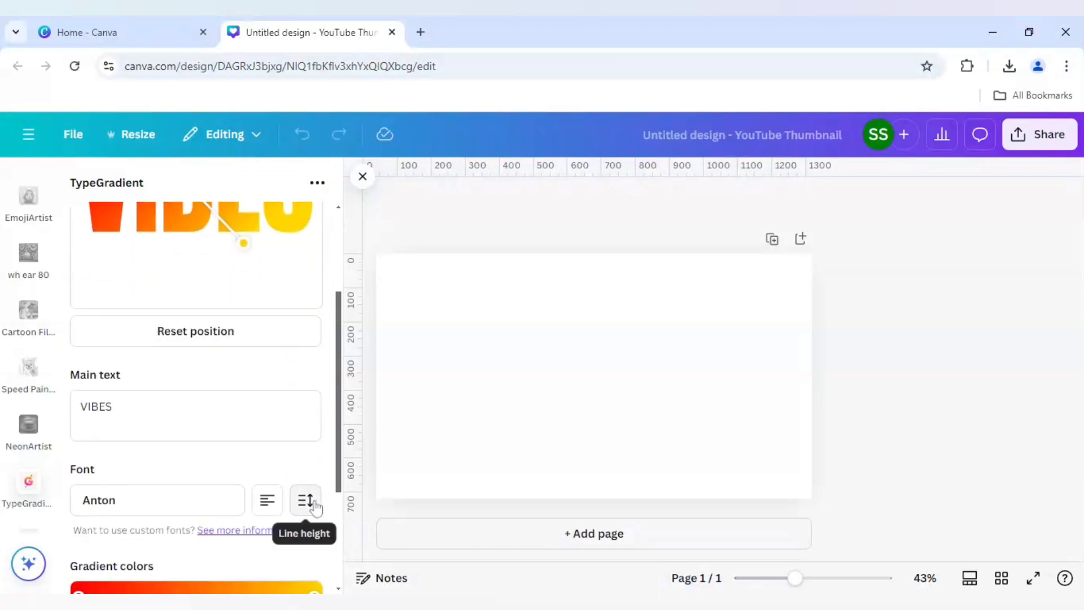
scroll(299, 553, "down", 2)
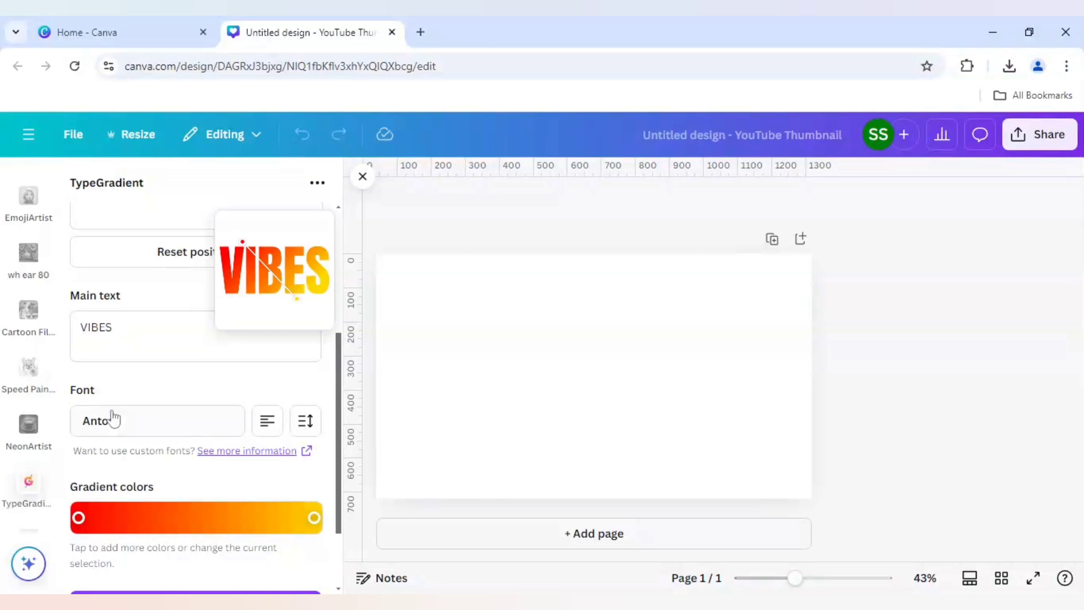
left_click(306, 423)
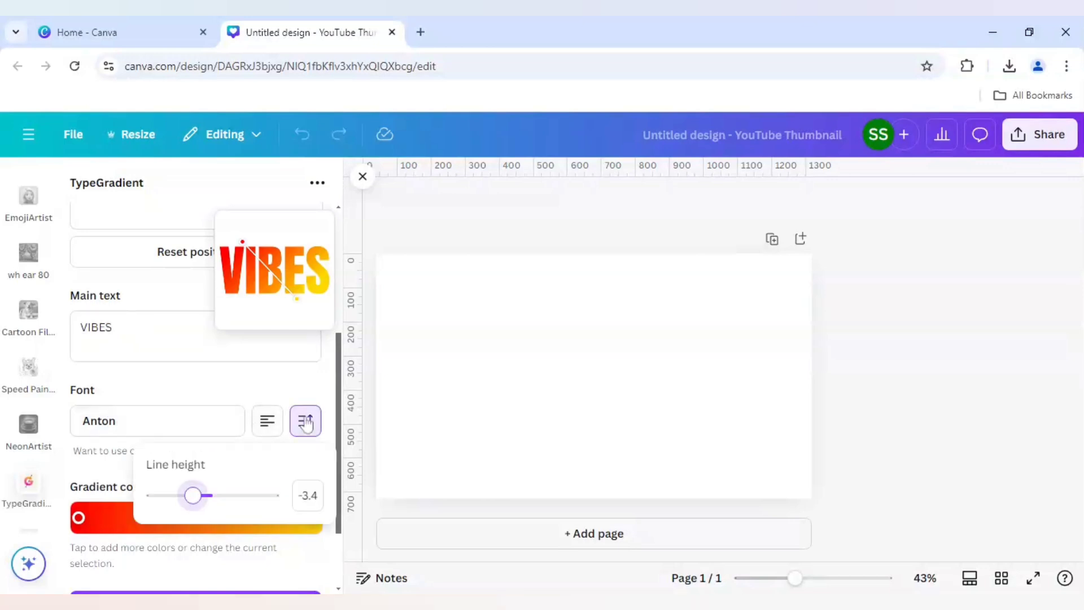
left_click(306, 423)
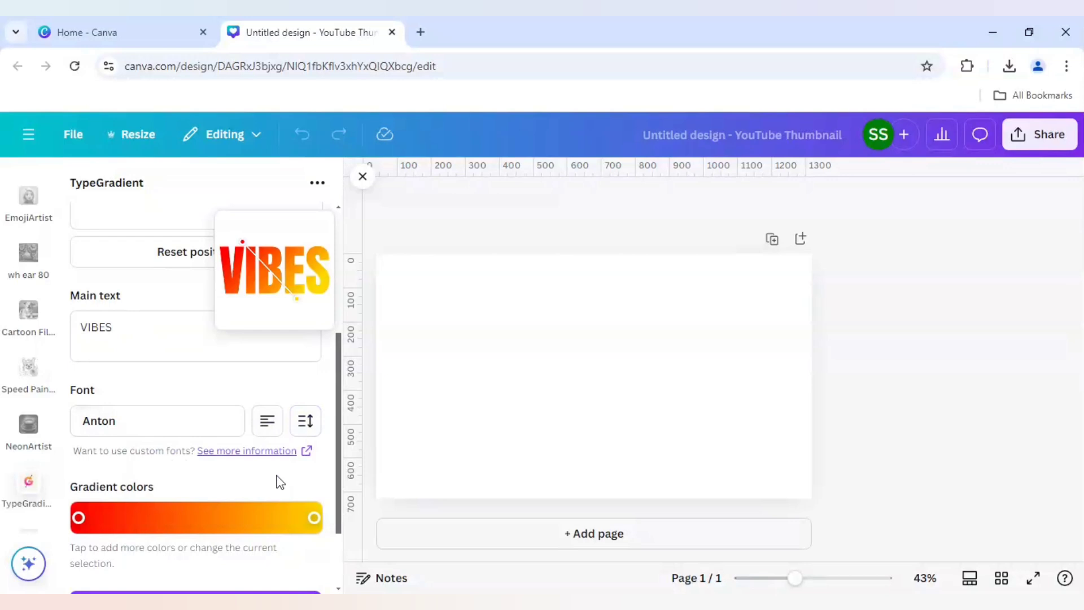
scroll(280, 483, "down", 2)
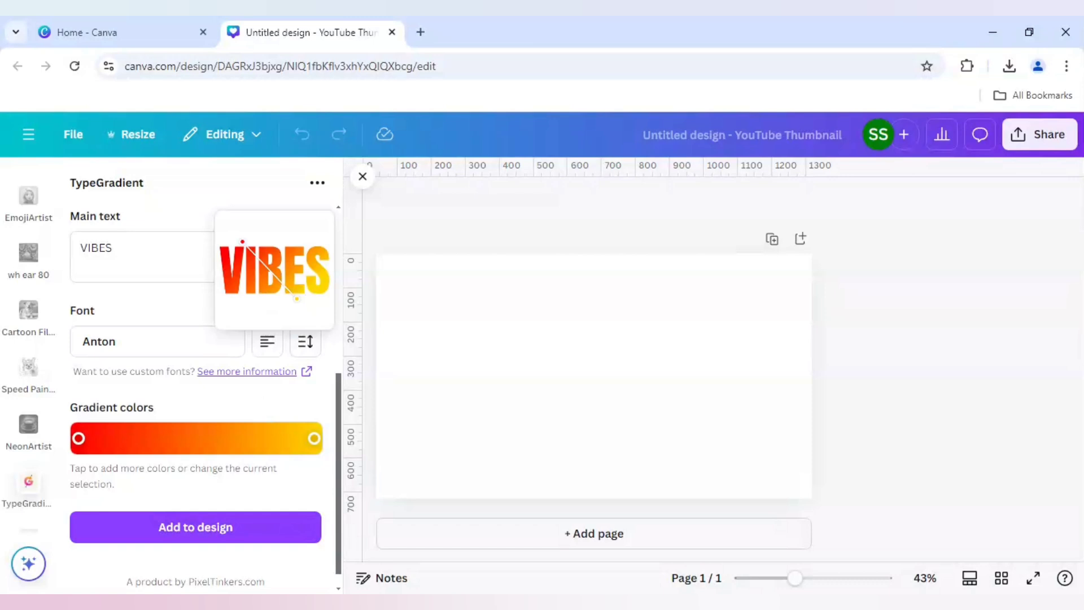
left_click(201, 532)
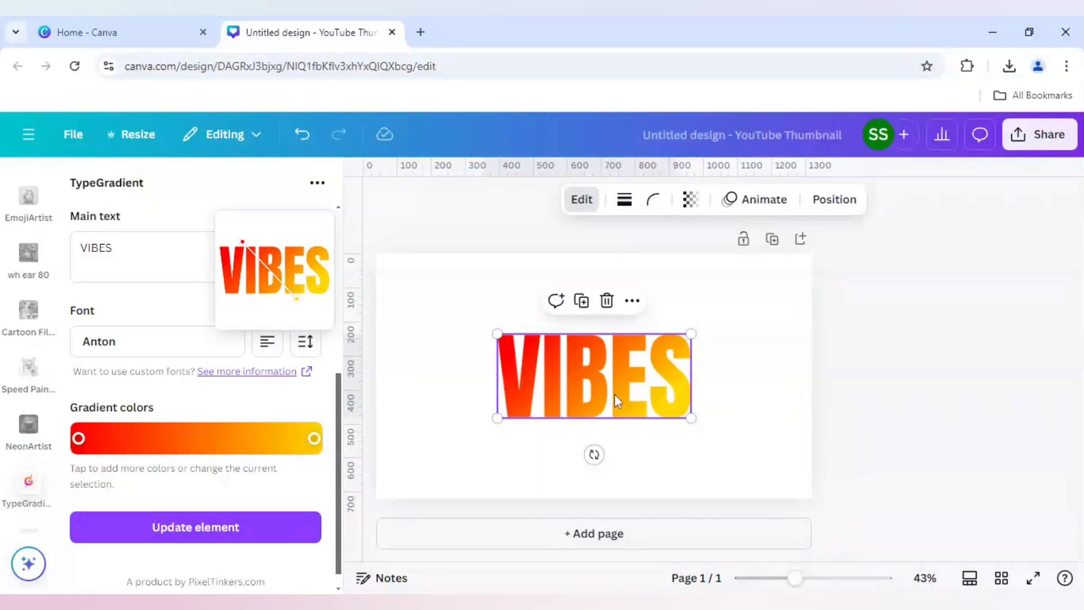
mouse_move(615, 394)
left_mouse_down()
mouse_move(573, 392)
mouse_move(612, 392)
left_mouse_up()
left_click(885, 416)
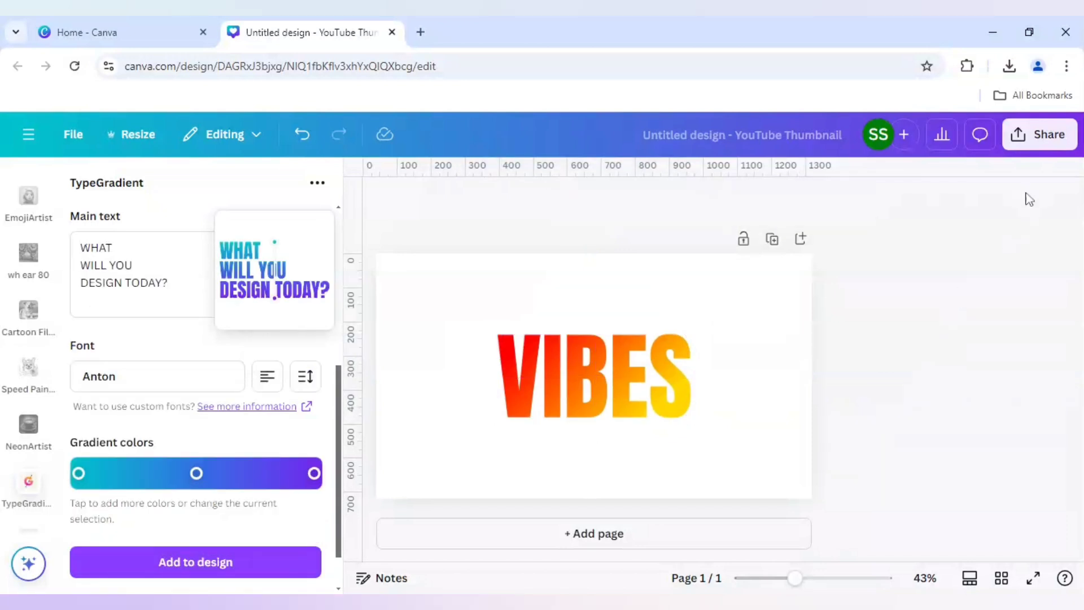
Rename the design as Vibes
left_click(762, 135)
key("BackSpace")
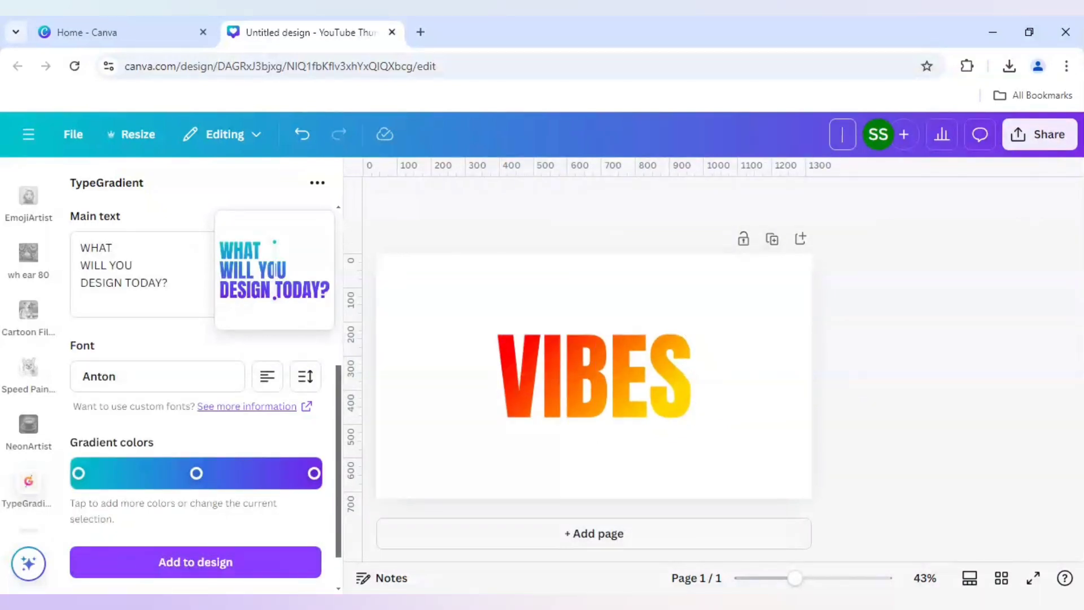
type("Vibes")
key("Return")
Download the design as a PNG with a transparent background
left_click(1059, 146)
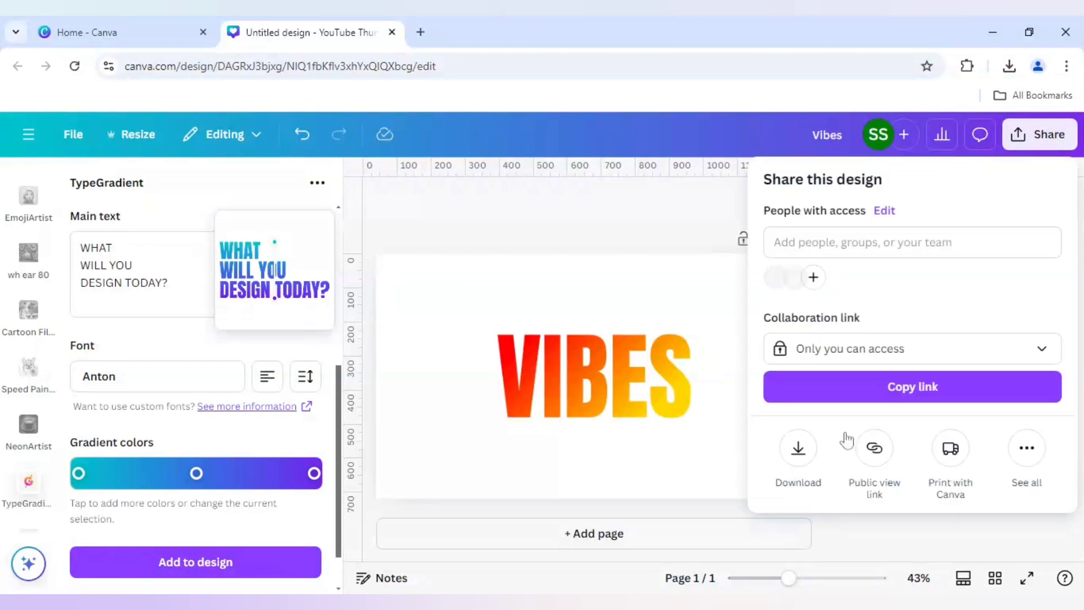
left_click(797, 454)
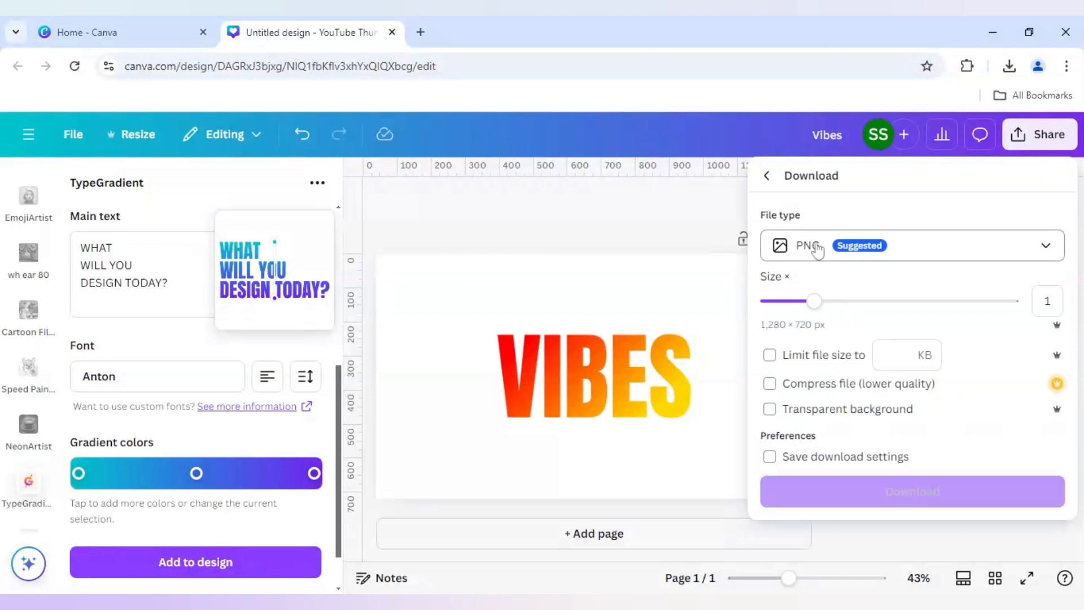
left_click(770, 409)
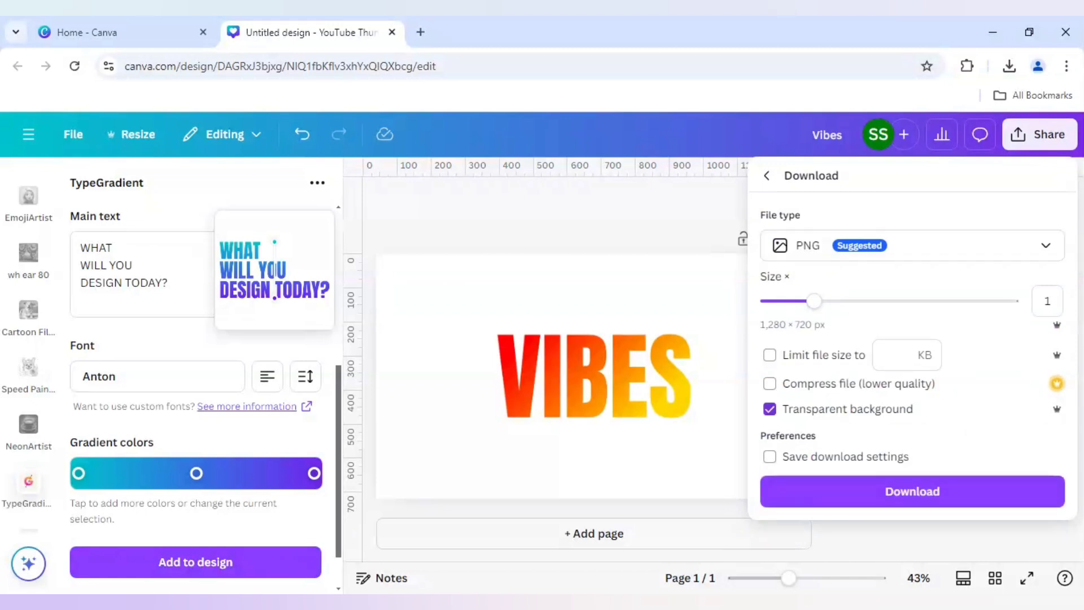
left_click(882, 498)
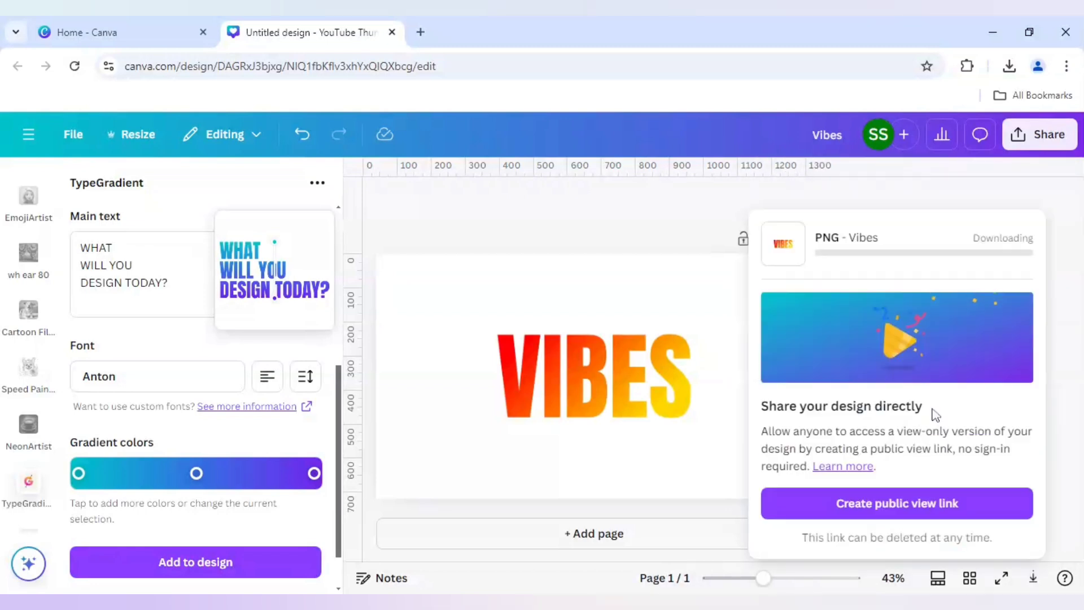
Close the download message and delete the gradient VIBES text element from the page
left_click(667, 229)
left_click(645, 364)
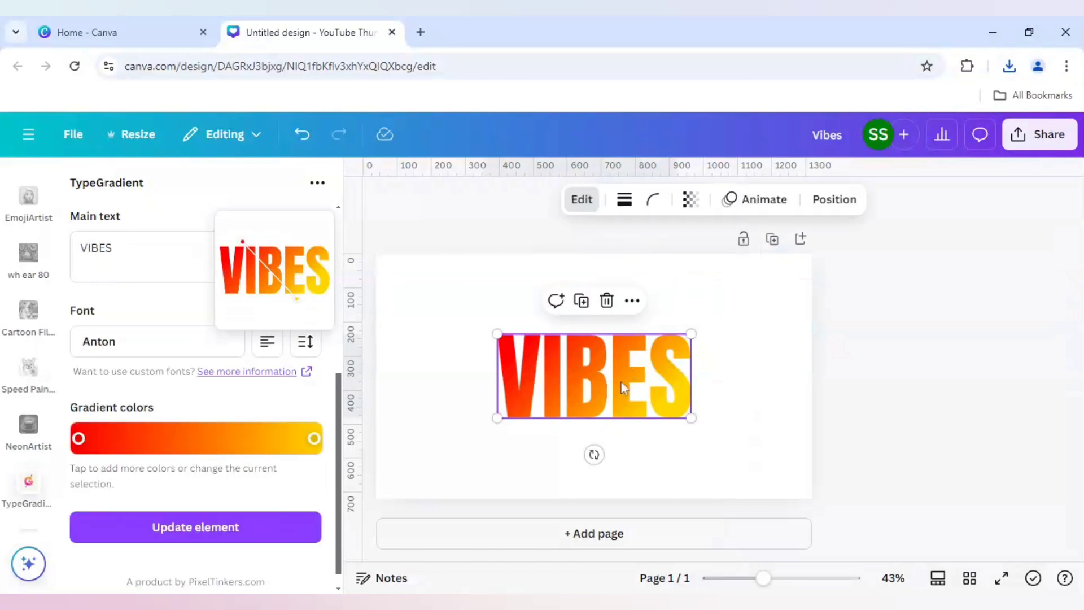
key("Delete")
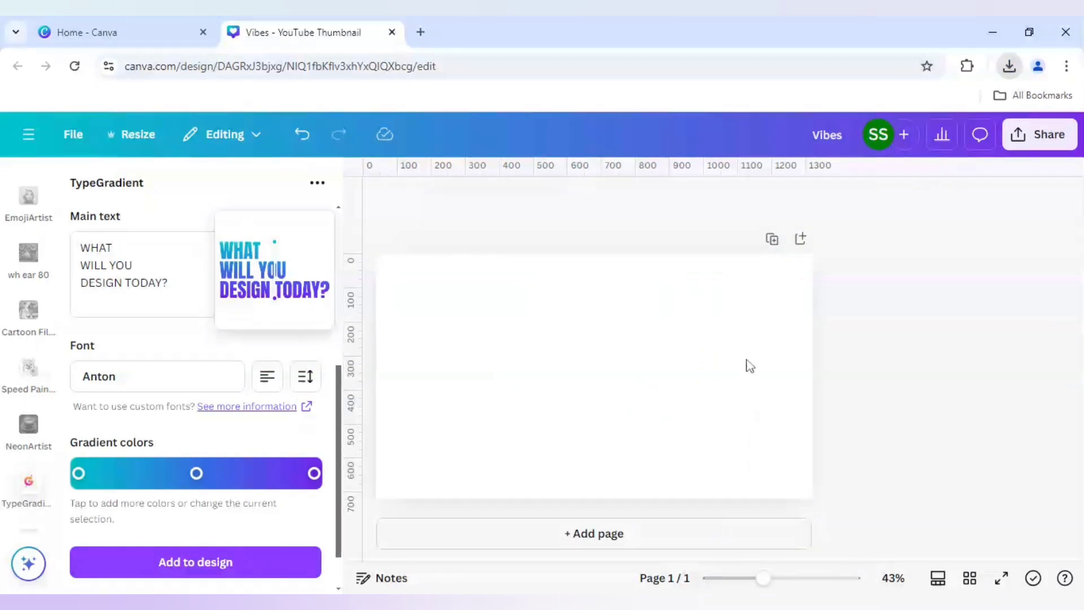
Place the downloaded VIBES PNG on the page, align it to the upper-left corner and enlarge it to fill the page
key("ctrl+z")
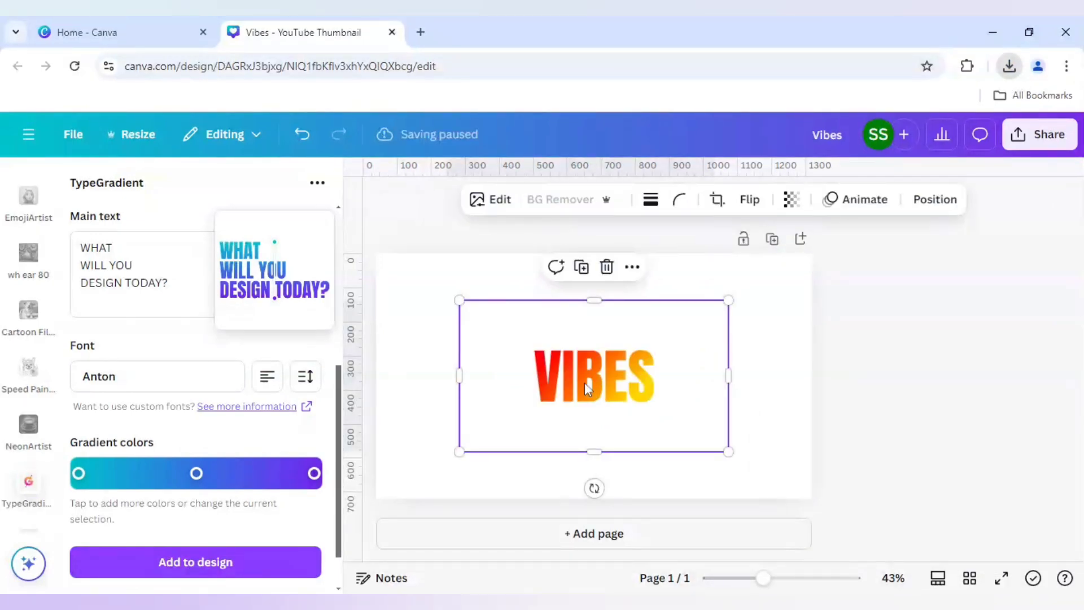
left_click_drag(584, 382, 507, 335)
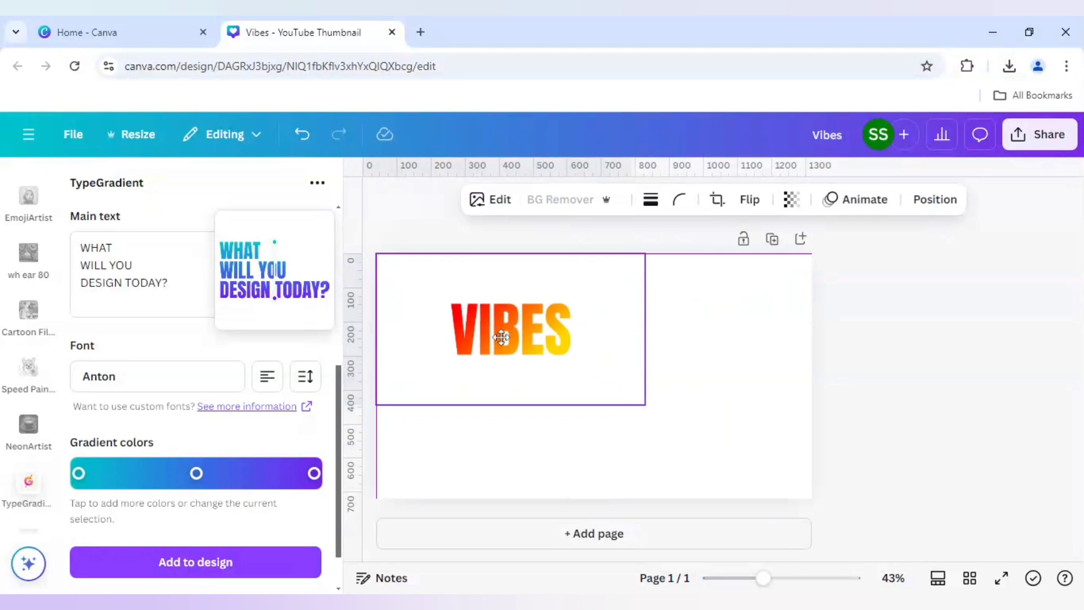
left_click_drag(645, 404, 811, 499)
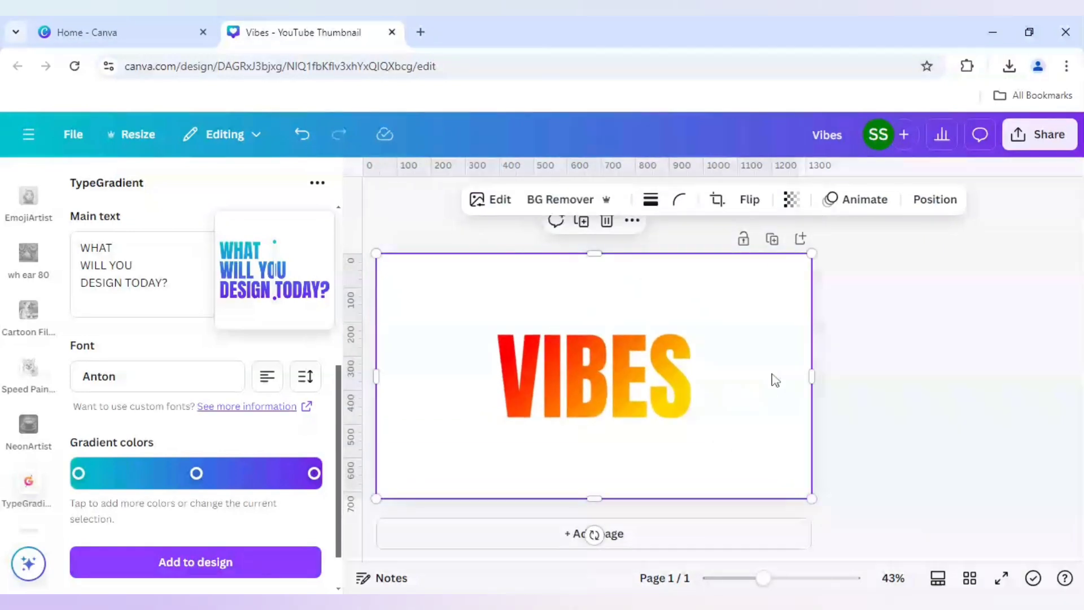
Crop the VIBES image from both sides until only the letter V remains
left_click_drag(811, 376, 761, 376)
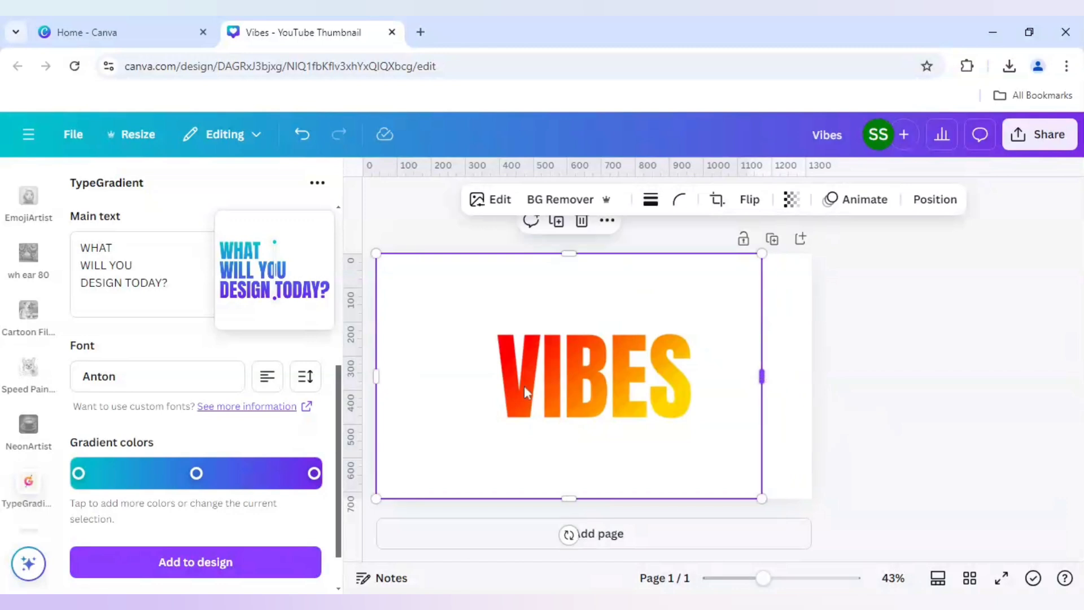
left_click_drag(416, 377, 467, 377)
left_click_drag(762, 383, 746, 377)
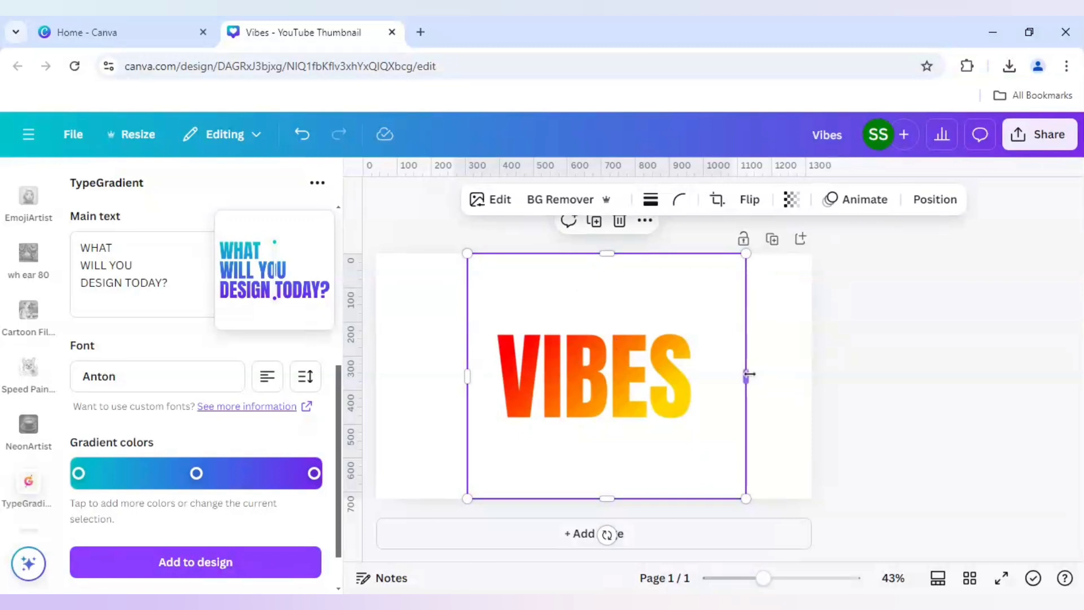
left_click_drag(472, 371, 497, 376)
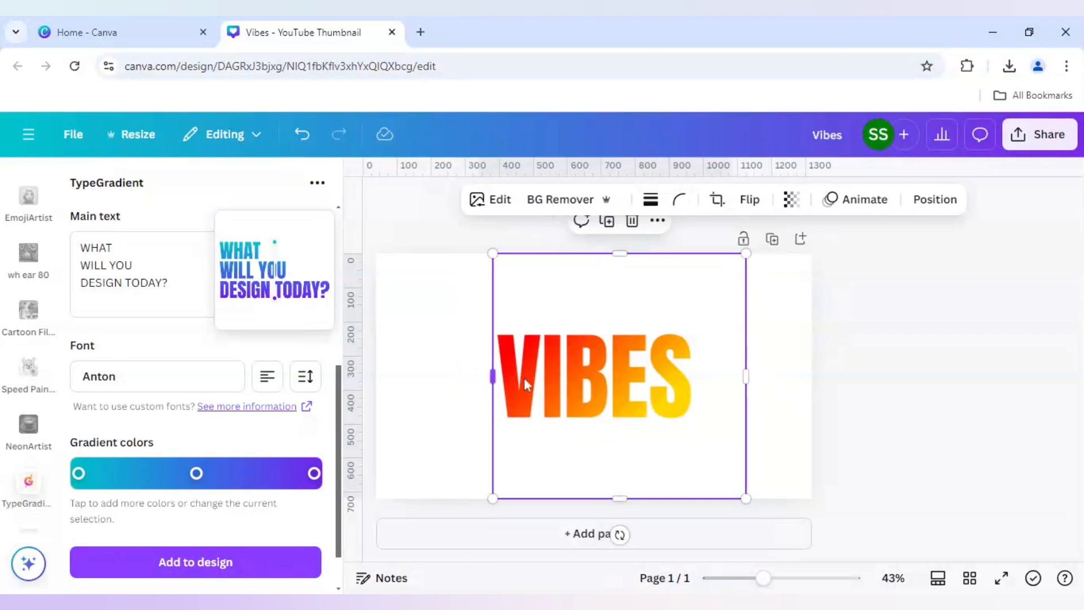
left_click_drag(745, 376, 543, 381)
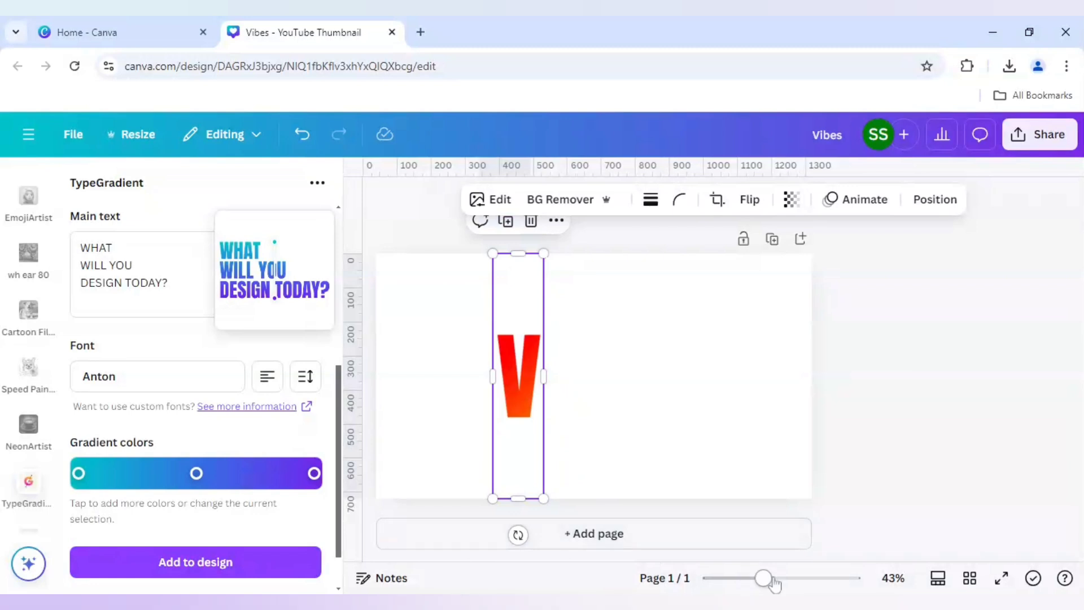
Duplicate the V piece, align the copy exactly over the original and crop it to the letter I
left_click_drag(763, 578, 785, 578)
scroll(703, 395, "up", 1)
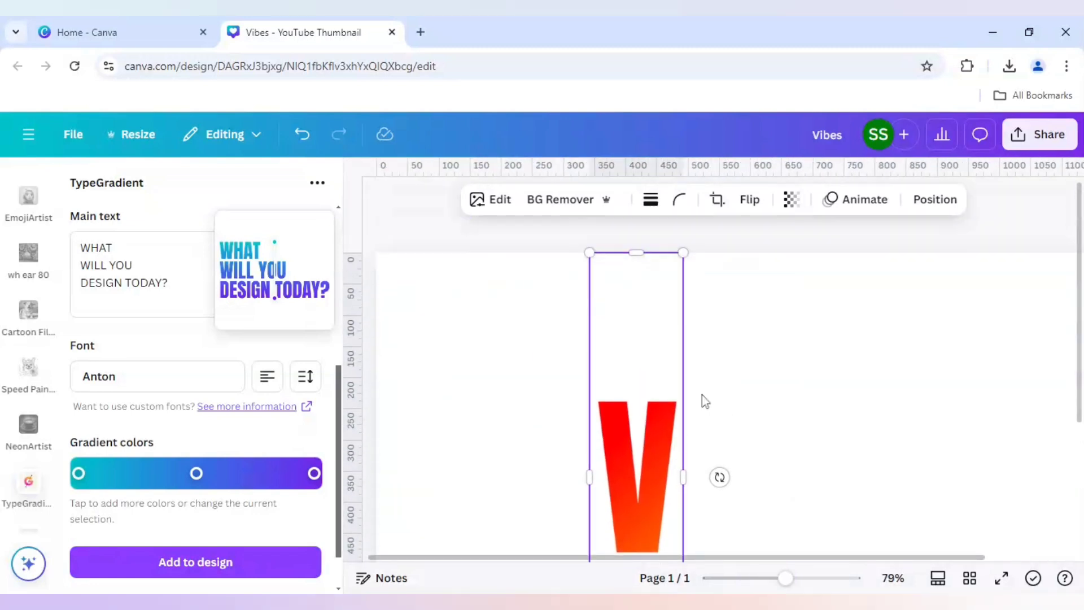
scroll(702, 396, "up", 3)
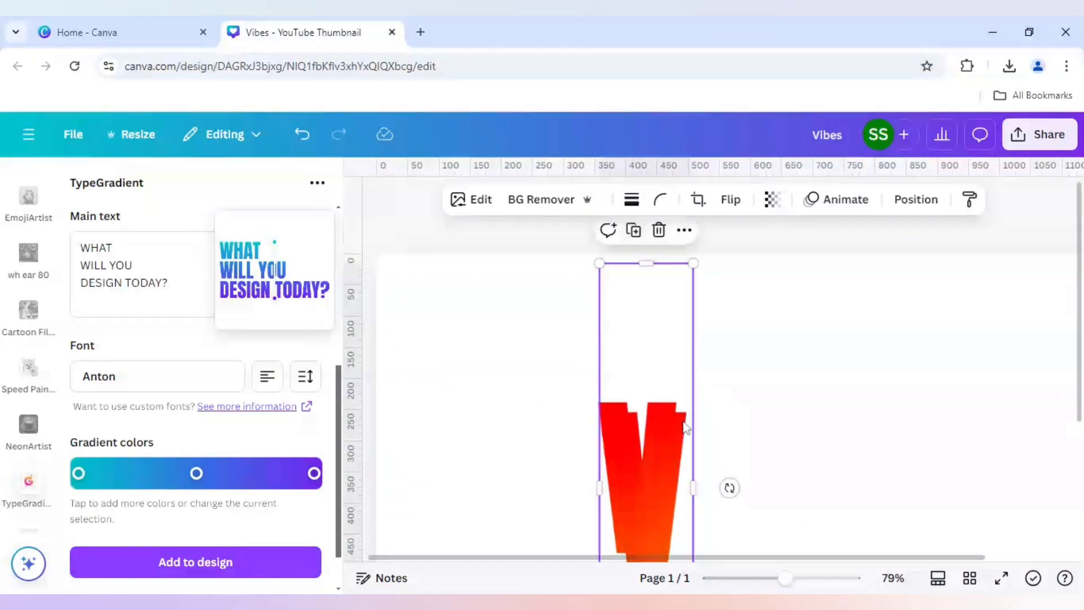
scroll(663, 445, "down", 3)
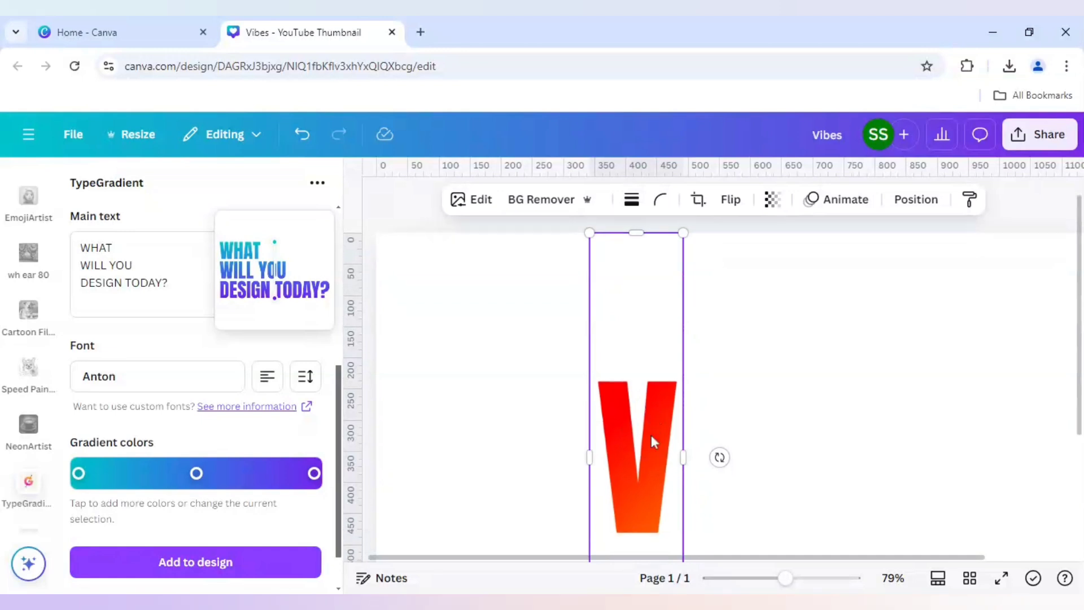
left_click_drag(705, 410, 718, 411)
left_click_drag(591, 401, 680, 419)
Duplicate and recrop the image for the letters B, E and S so the separate pieces spell VIBES, and deselect
scroll(698, 427, "up", 1)
left_click(685, 221)
left_click_drag(784, 487, 806, 475)
left_click_drag(679, 477, 879, 477)
left_click_drag(723, 478, 852, 471)
left_click_drag(879, 477, 960, 453)
left_click_drag(810, 478, 883, 477)
left_click_drag(785, 578, 766, 578)
left_click(929, 443)
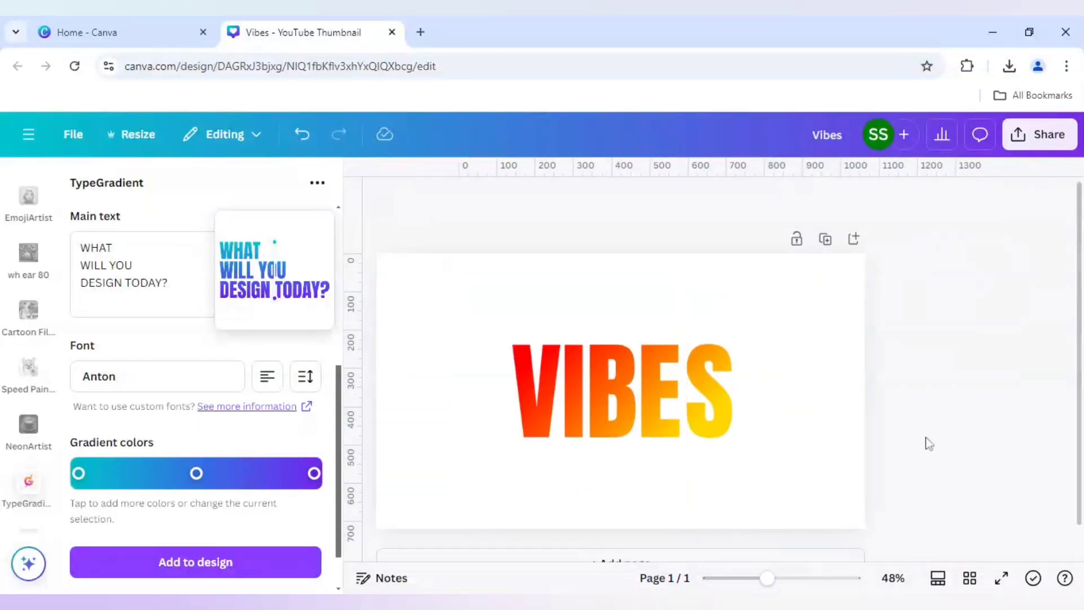
Show the page's layers and delete the redundant second B layer
left_click(543, 402)
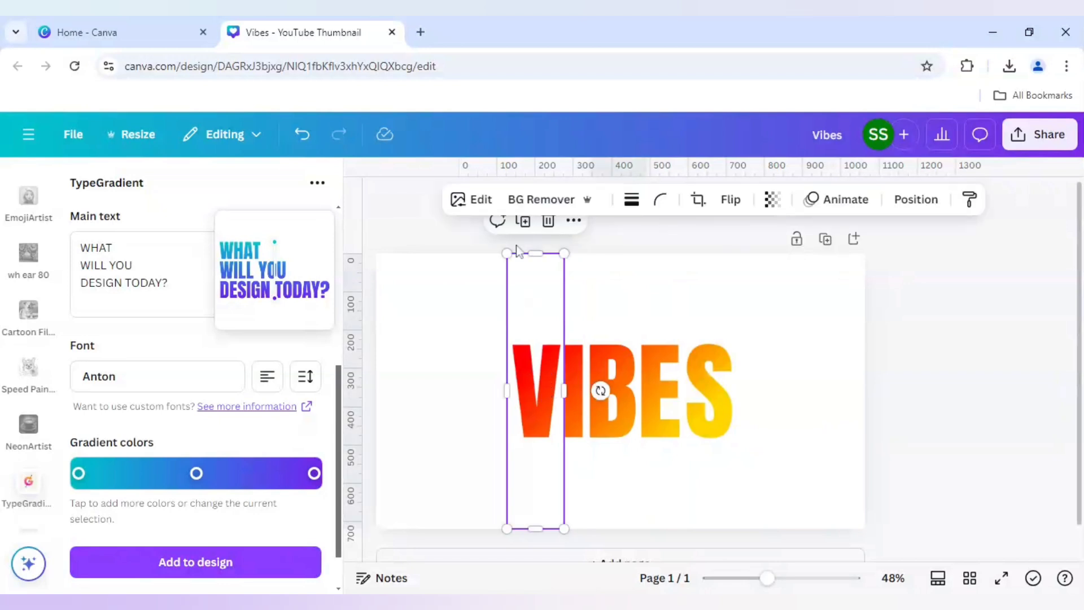
right_click(520, 320)
mouse_move(525, 323)
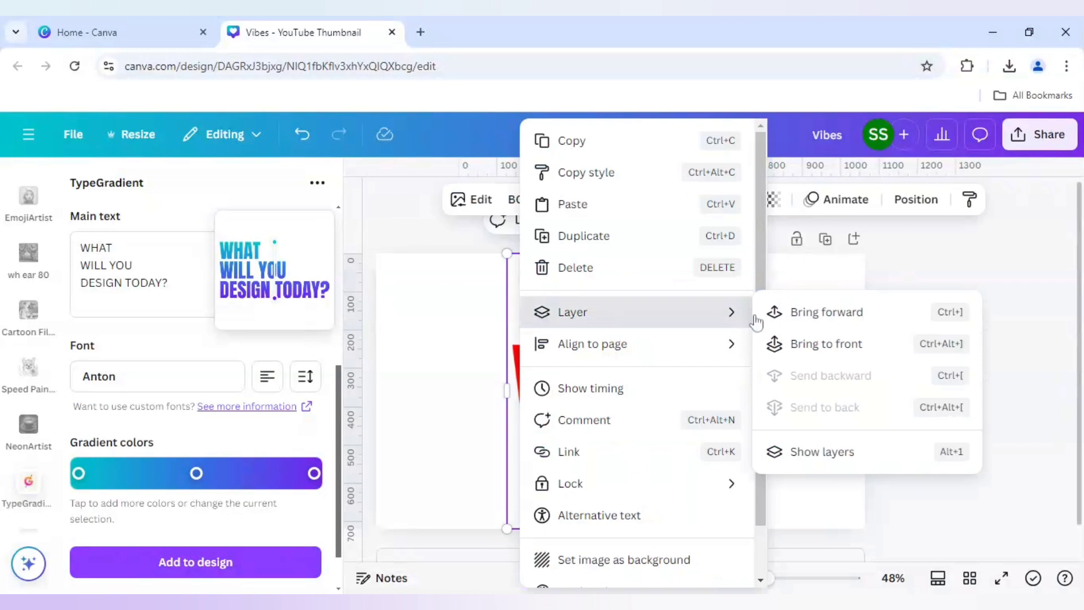
left_click(809, 452)
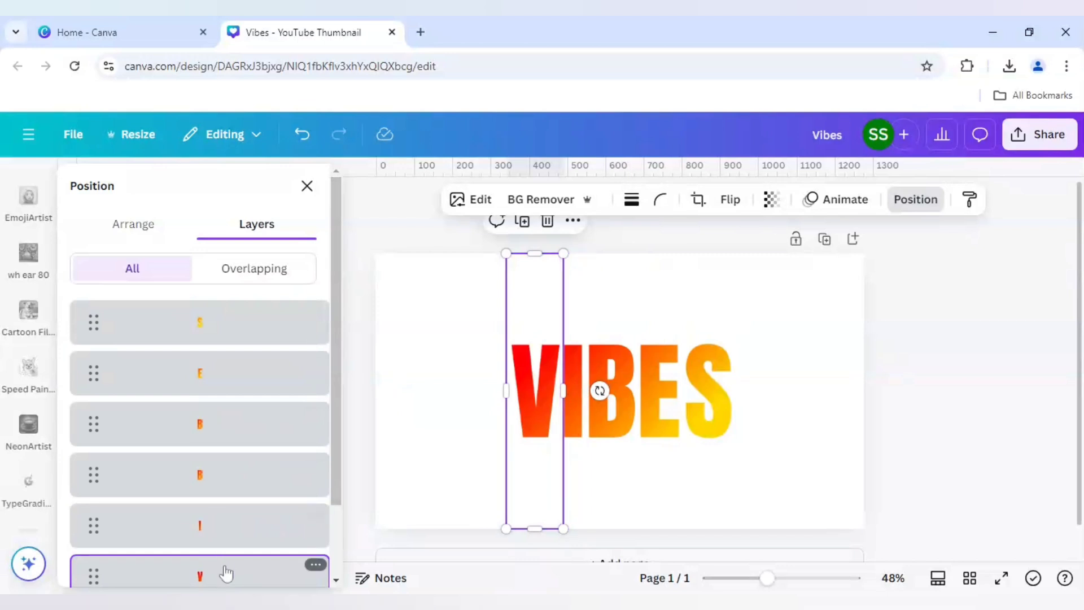
mouse_move(229, 334)
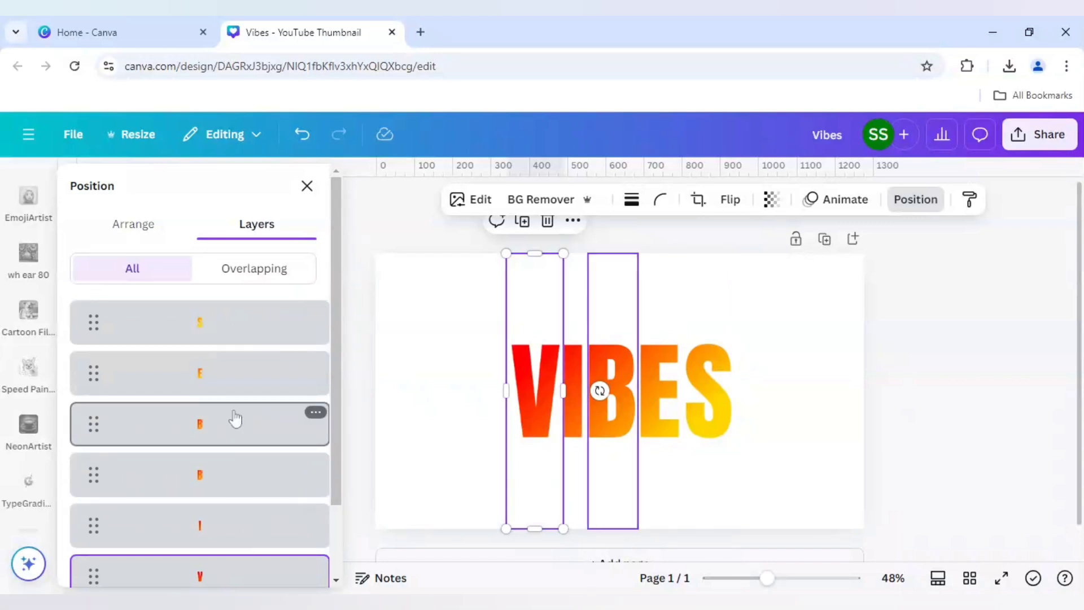
left_click(316, 412)
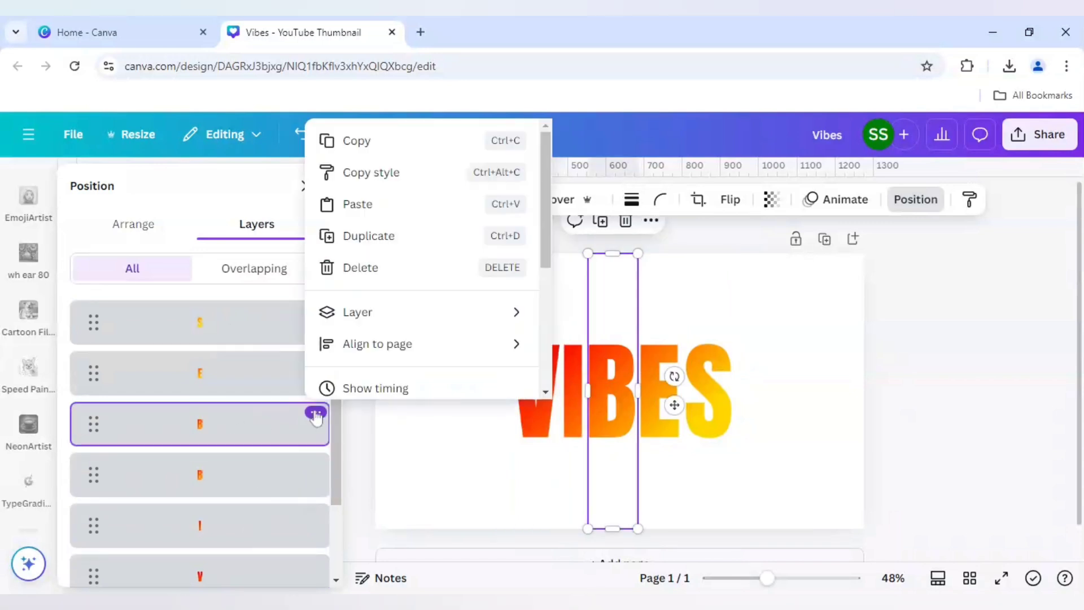
left_click(370, 267)
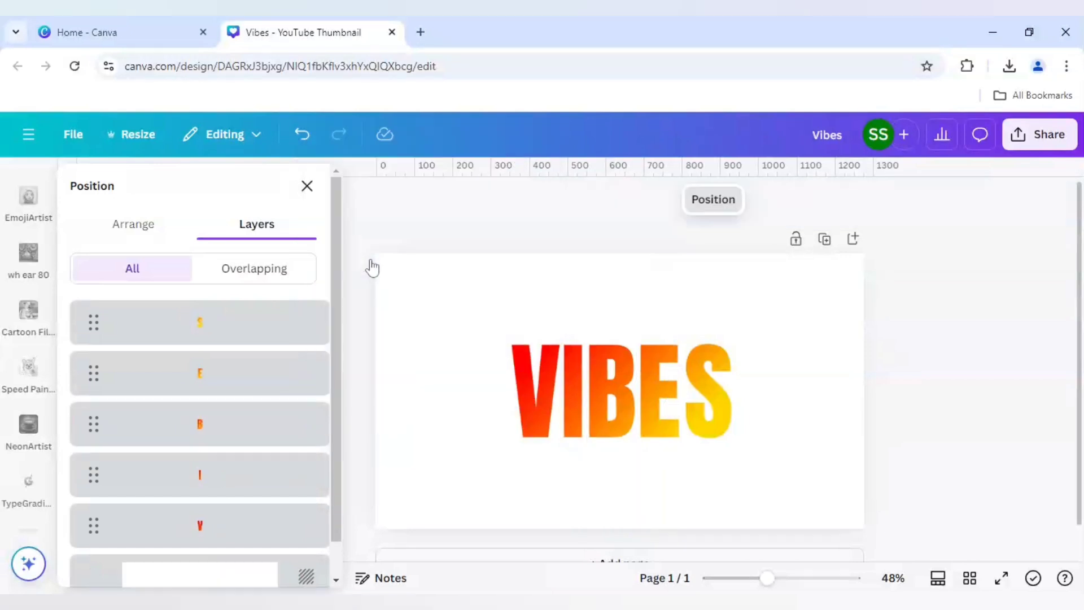
Apply a Drop shadow to the letter V image
left_click(464, 406)
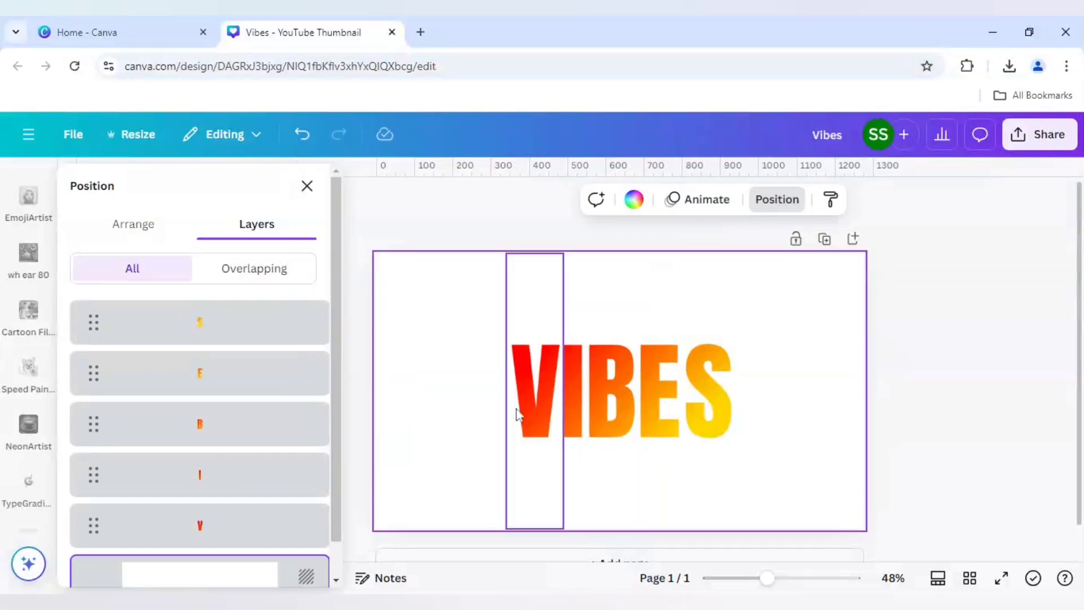
left_click(517, 415)
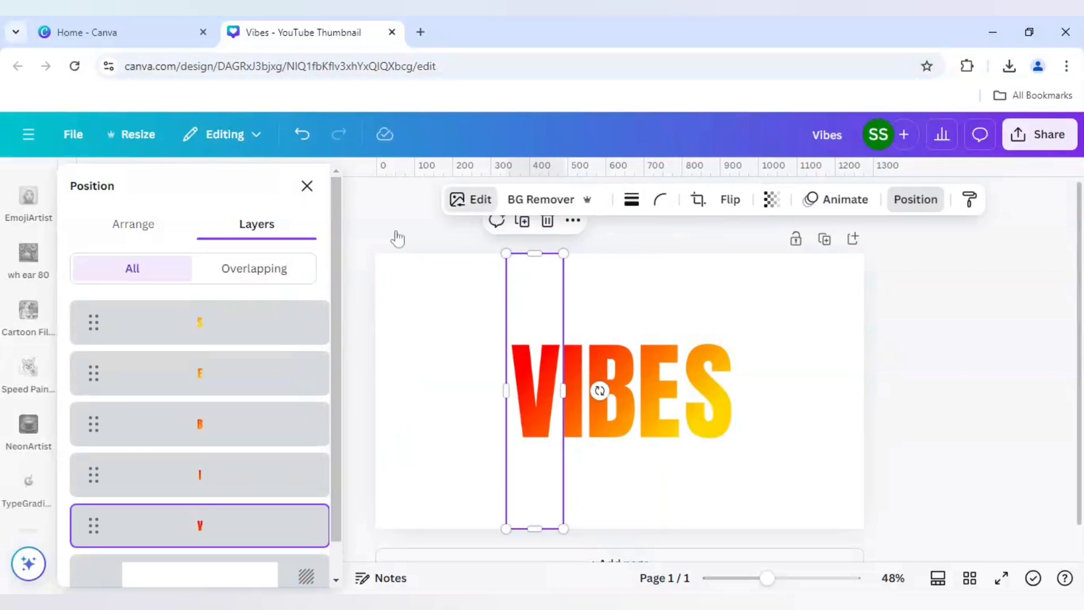
scroll(220, 428, "down", 3)
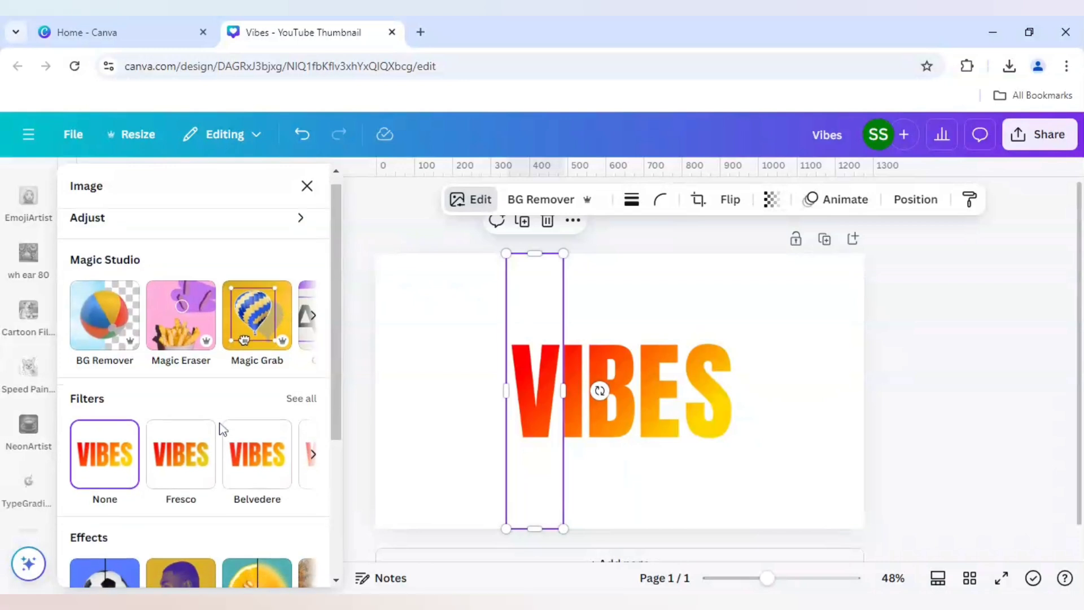
left_click(100, 461)
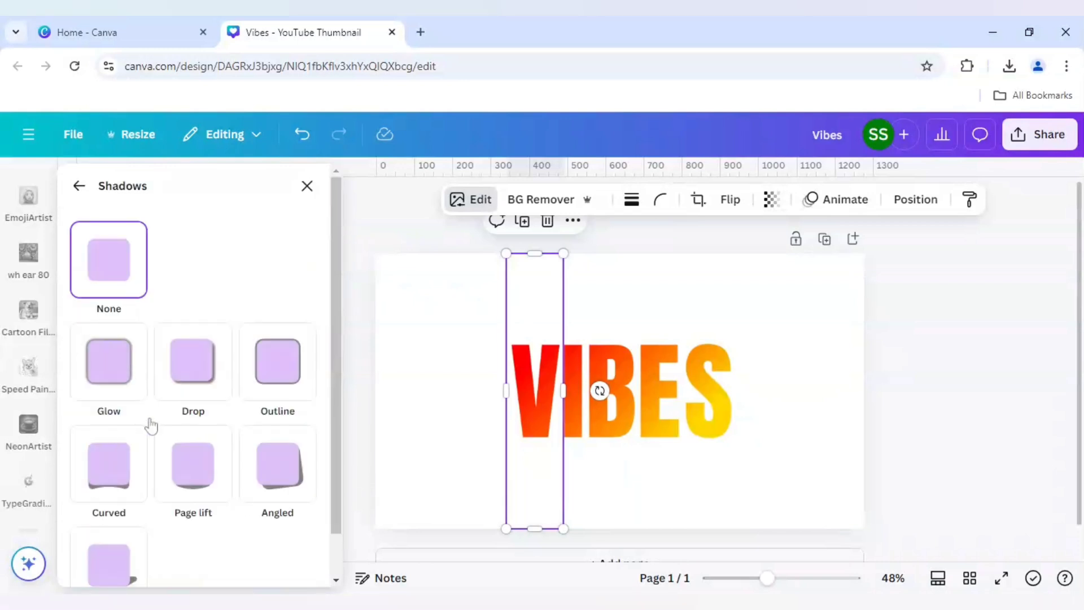
left_click(204, 367)
Set the V's drop shadow angle to 25 and its distance to 30
scroll(204, 369, "down", 4)
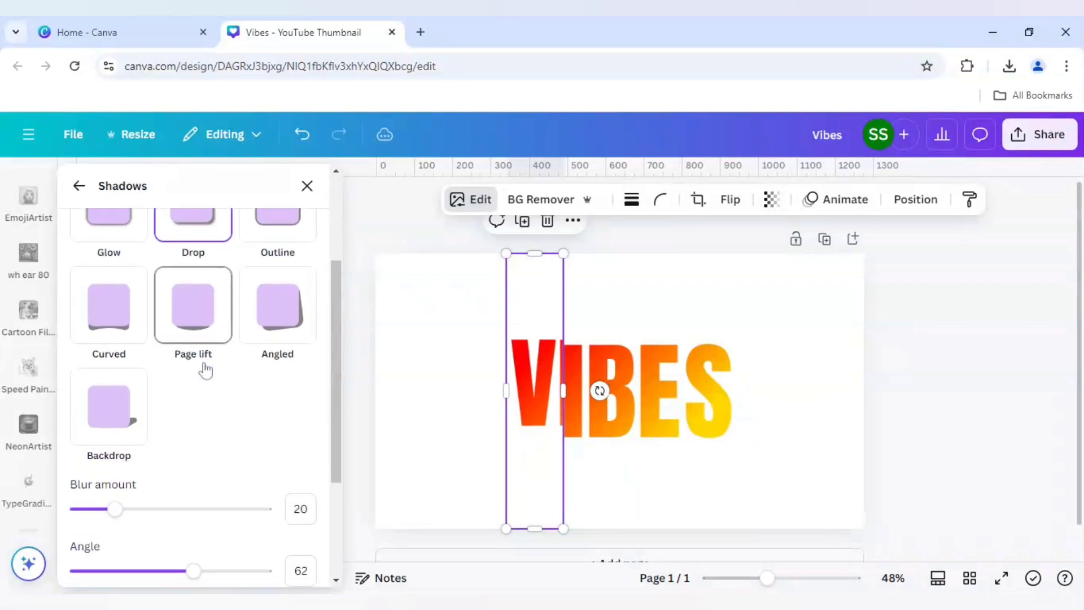
scroll(165, 413, "down", 2)
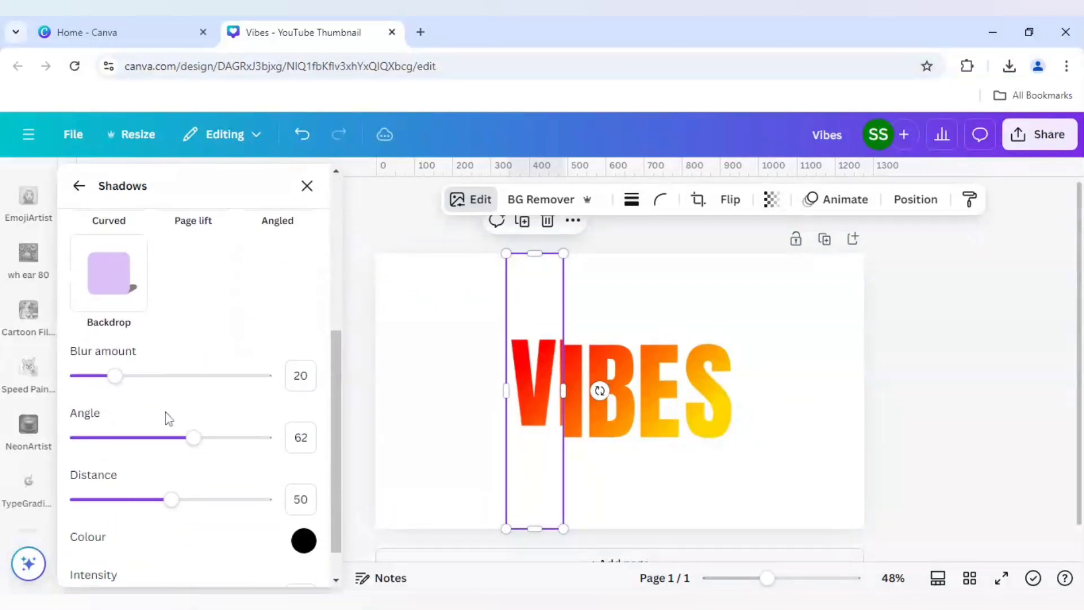
left_click(301, 412)
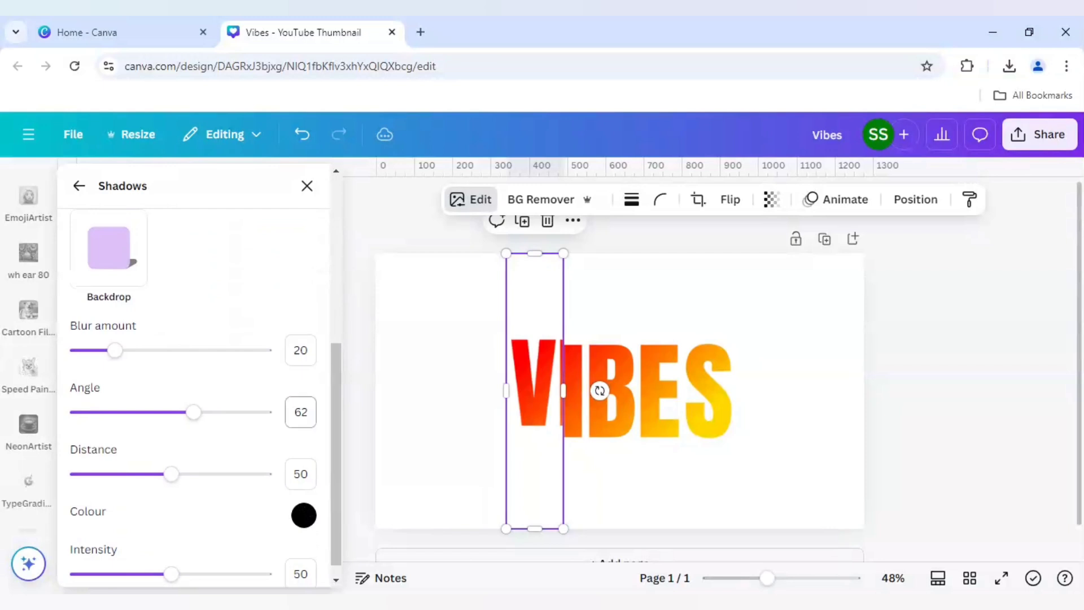
double_click(300, 412)
type("25")
key("Tab")
key("Tab")
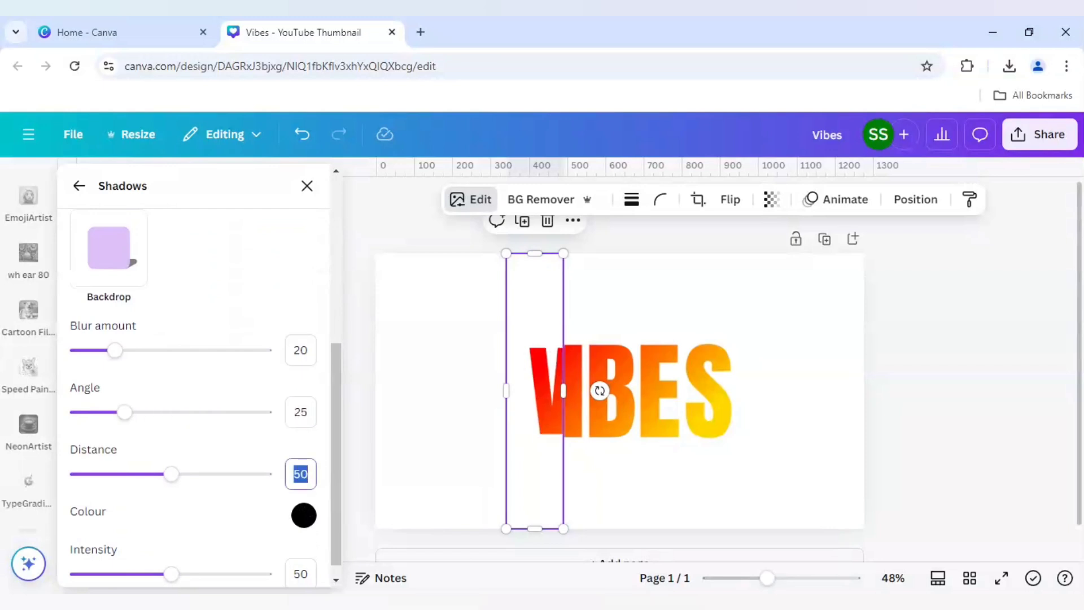
type("3")
key("Return")
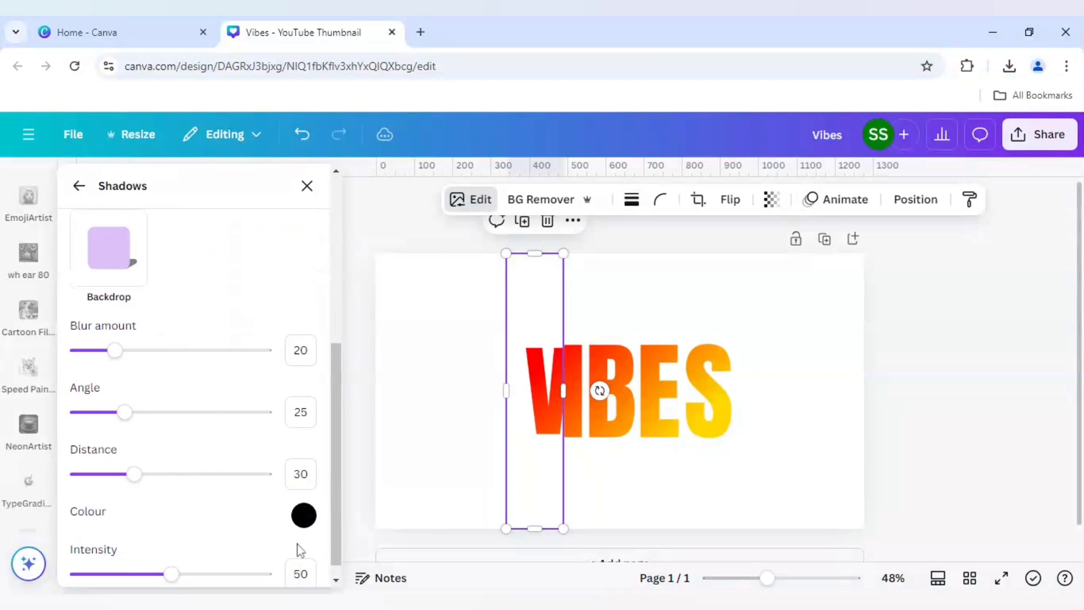
Deselect the letter V and reload the design page to refresh the shadow's display
scroll(294, 536, "down", 1)
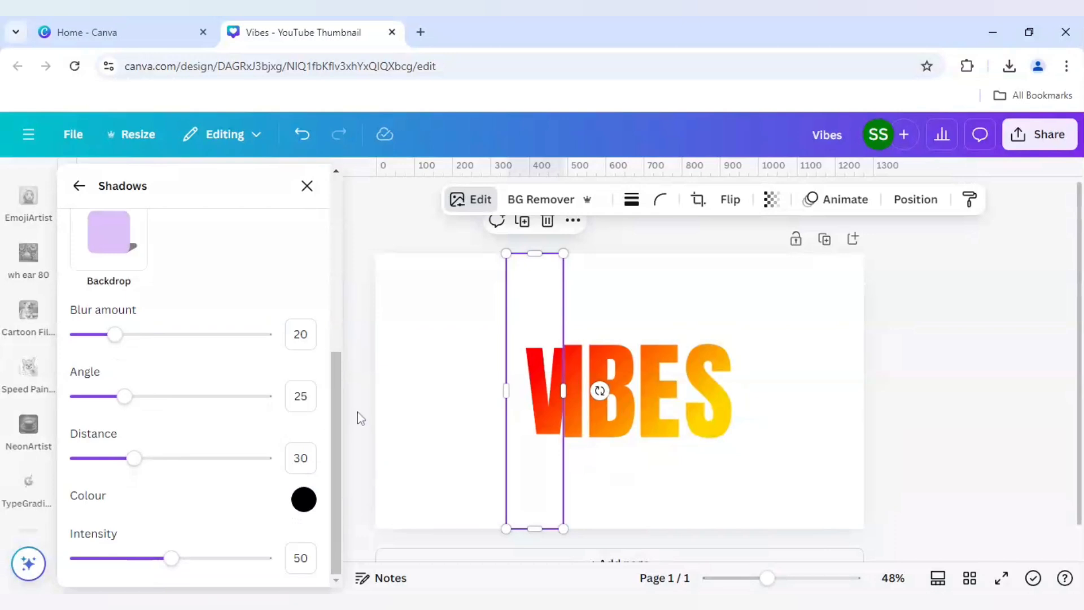
left_click(952, 398)
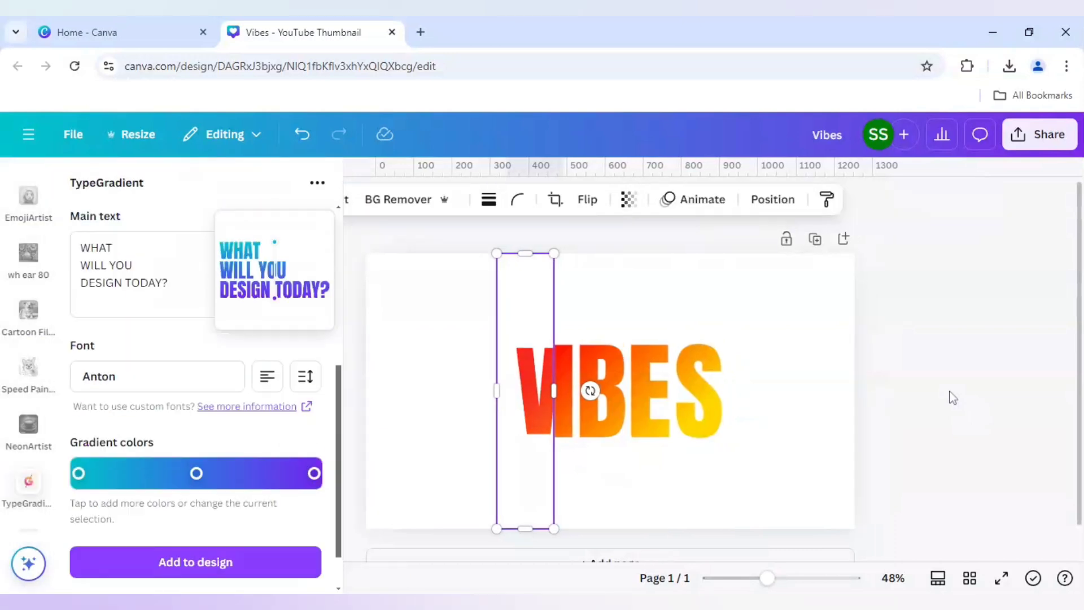
left_click(953, 397)
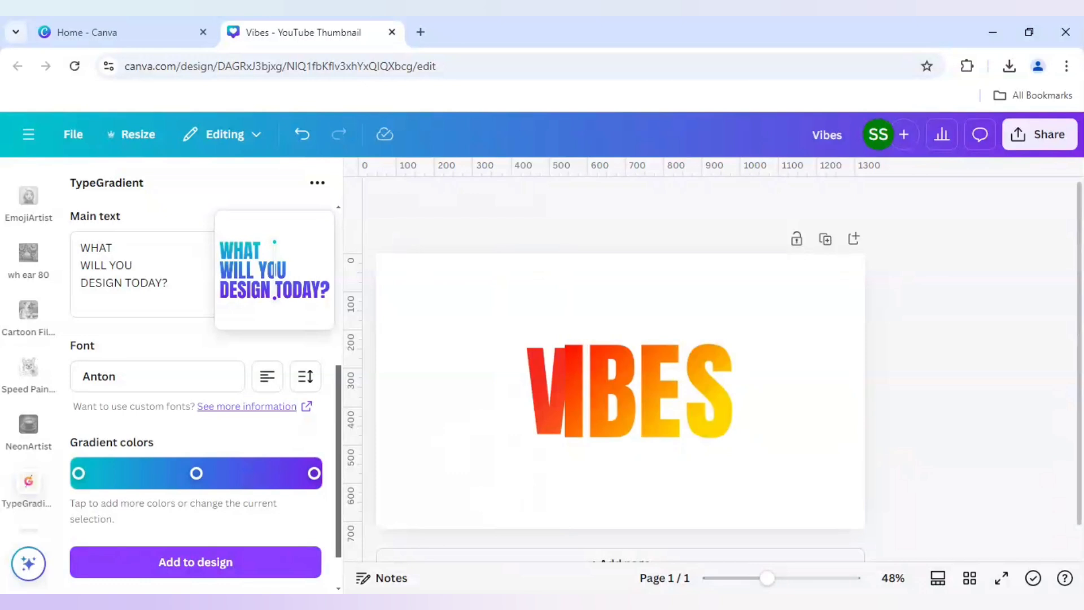
left_click(74, 74)
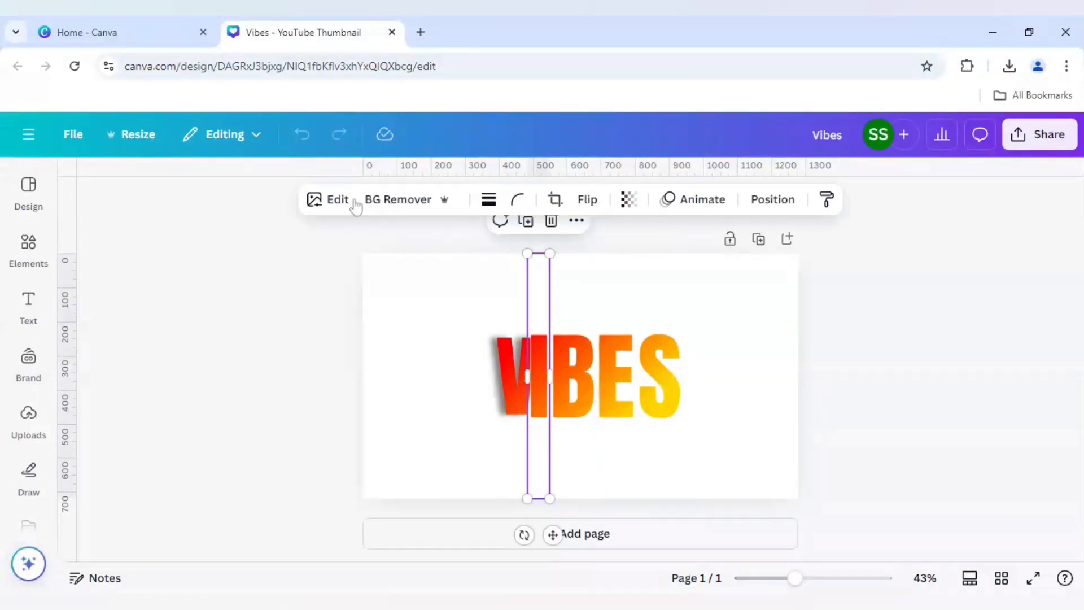
Apply a Drop shadow to the letter I image
left_click(320, 205)
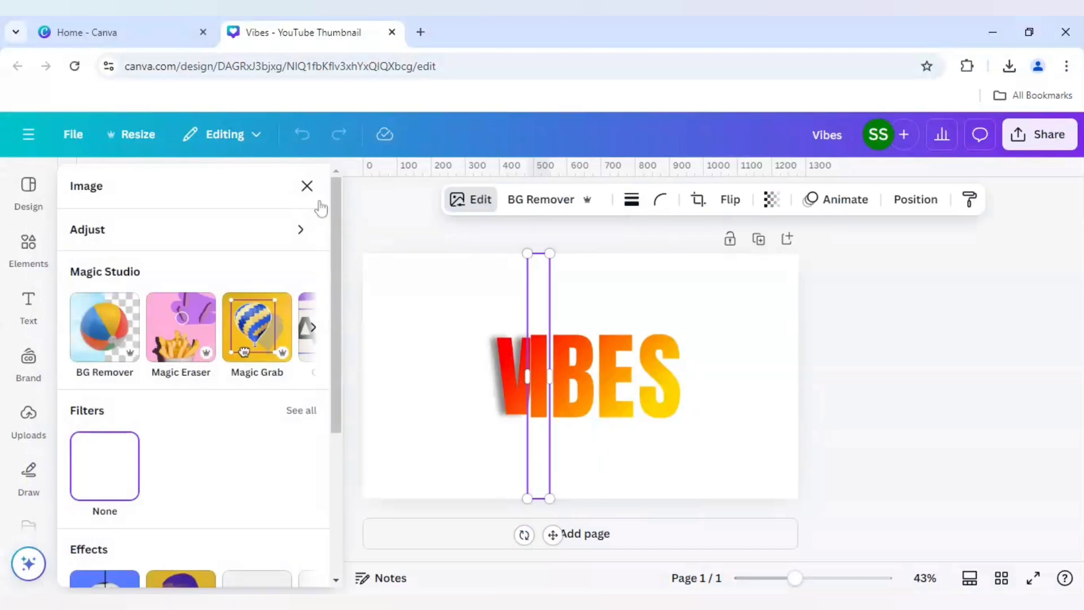
scroll(188, 449, "down", 3)
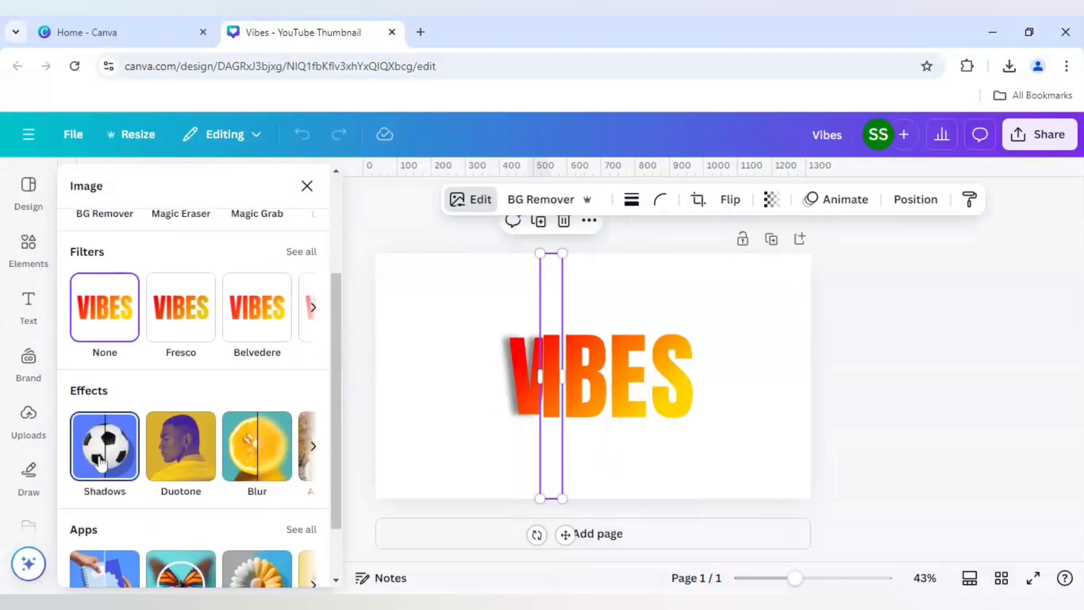
left_click(103, 452)
left_click(197, 377)
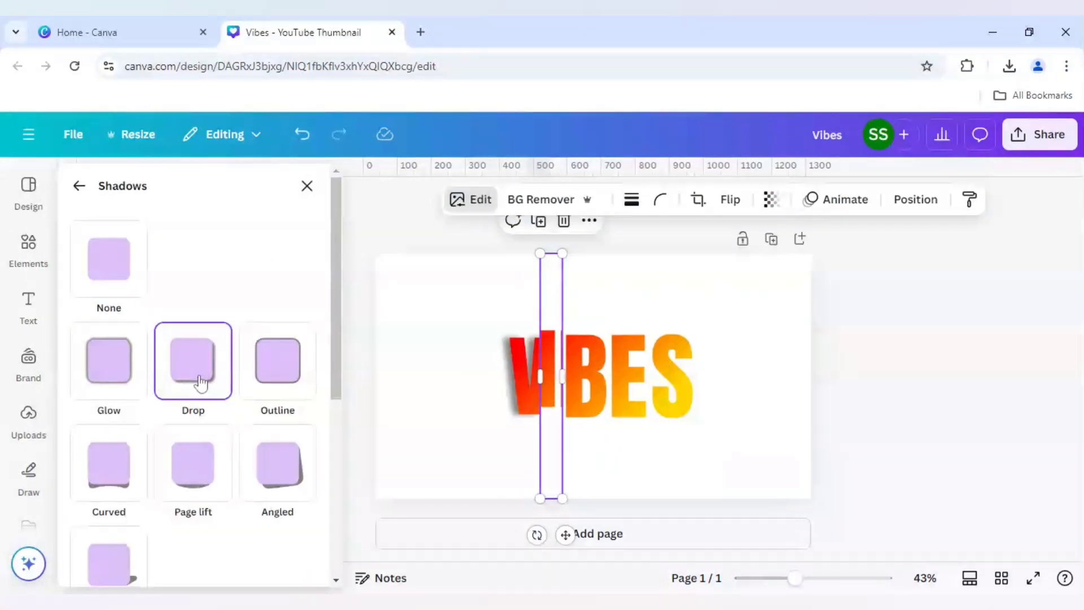
Set the I's drop shadow angle to 25 and adjust its distance
scroll(198, 380, "down", 4)
scroll(309, 460, "down", 2)
left_click(300, 412)
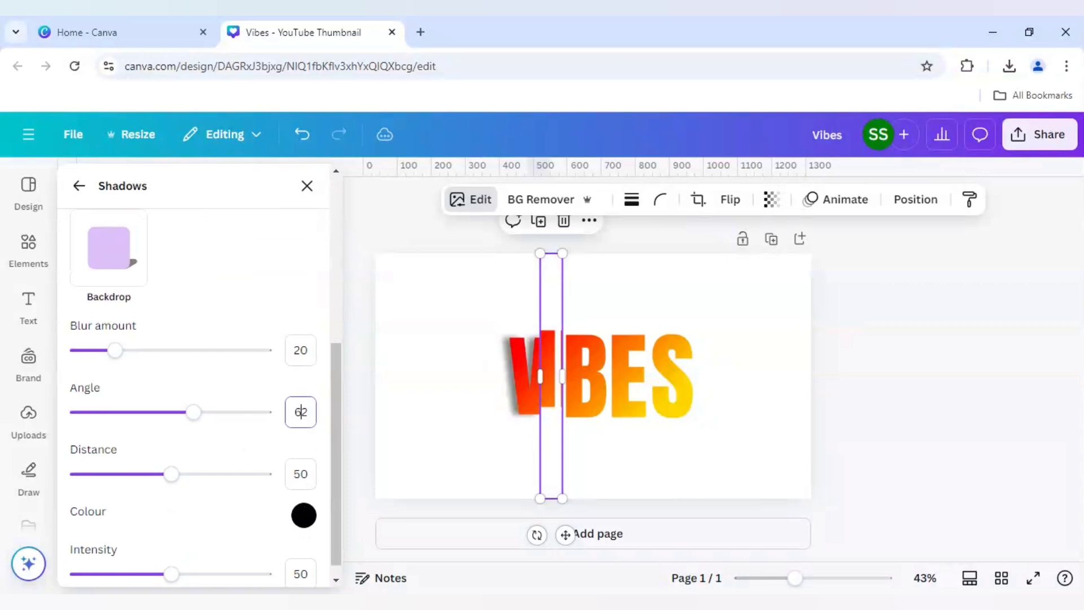
type("25")
left_click(300, 474)
left_click(869, 430)
Apply a Drop shadow to the letter B image
left_click(574, 394)
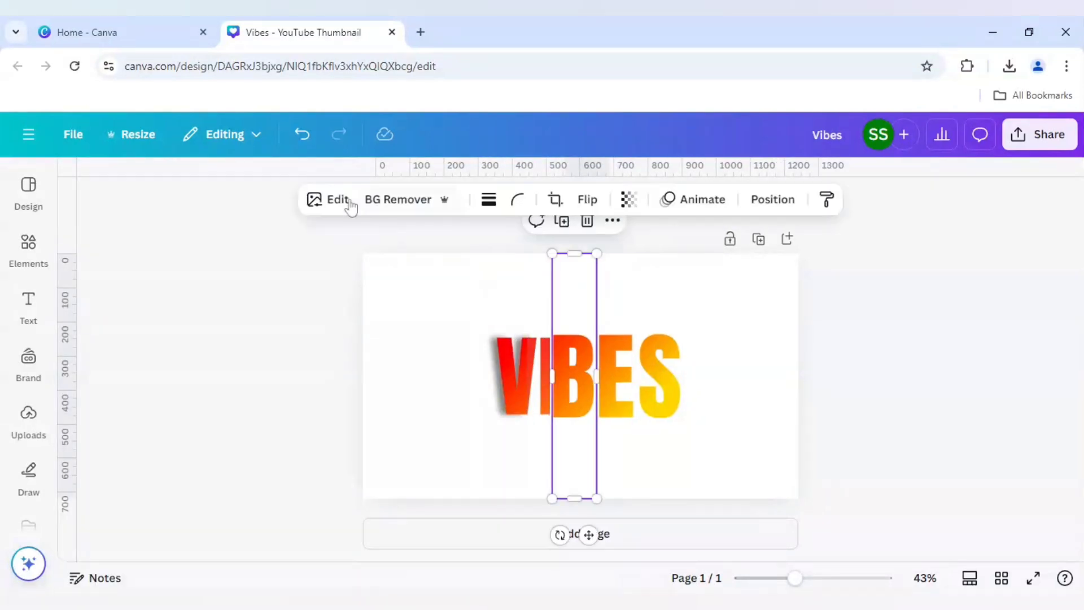
left_click(350, 207)
scroll(187, 441, "down", 4)
left_click(190, 379)
Set the B's drop shadow angle to 25 and its distance to 30
scroll(255, 440, "down", 4)
left_click(310, 493)
type("25")
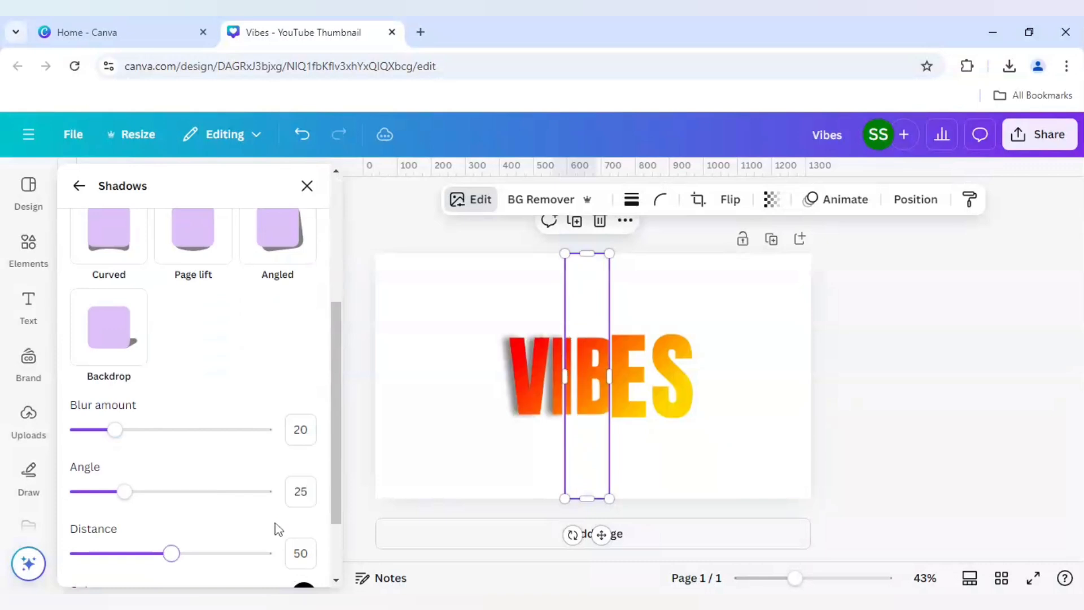
scroll(276, 527, "down", 2)
left_click(300, 474)
type("30")
scroll(255, 539, "down", 1)
Apply a Drop shadow to the letter E image
left_click(622, 395)
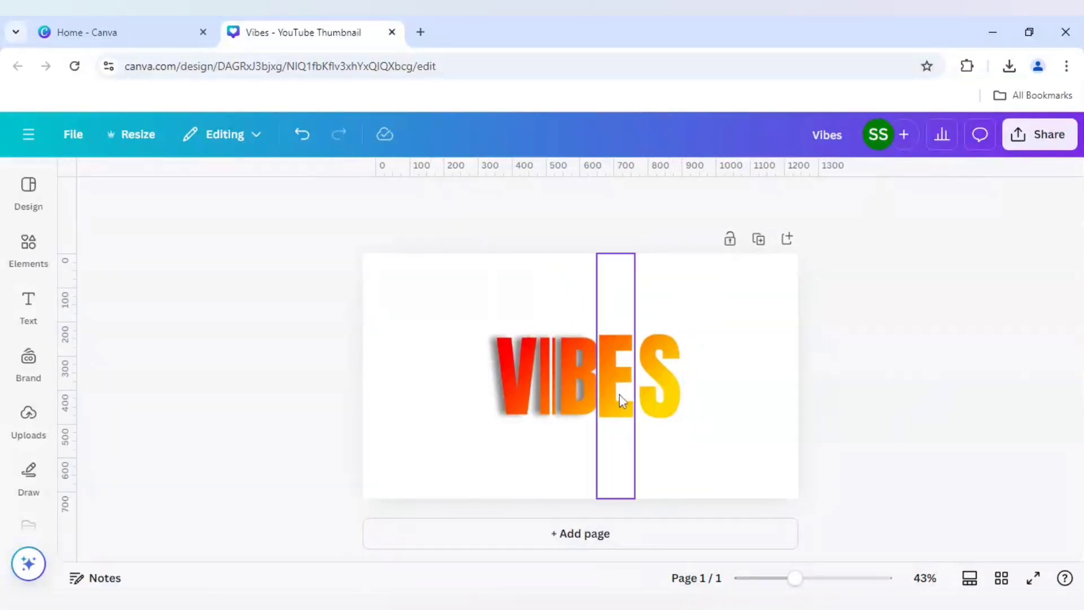
left_click(470, 199)
scroll(160, 467, "down", 4)
left_click(179, 371)
Set the E's drop shadow angle to 25 and its distance to 30
scroll(254, 452, "down", 4)
left_click(299, 489)
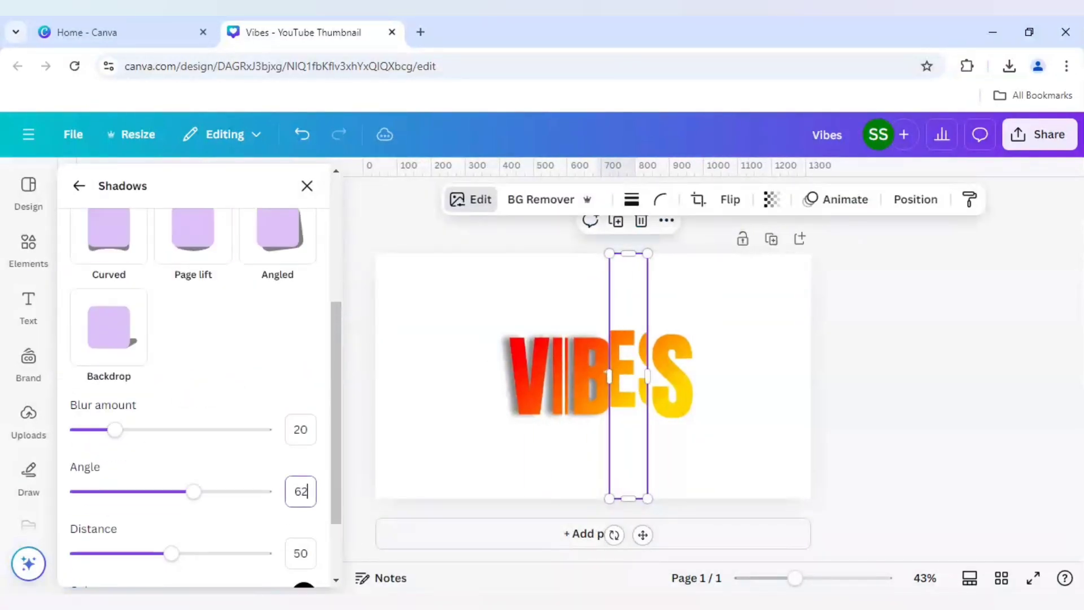
type("25")
left_click(300, 552)
type("30")
Apply a Drop shadow to the letter S image
left_click(685, 399)
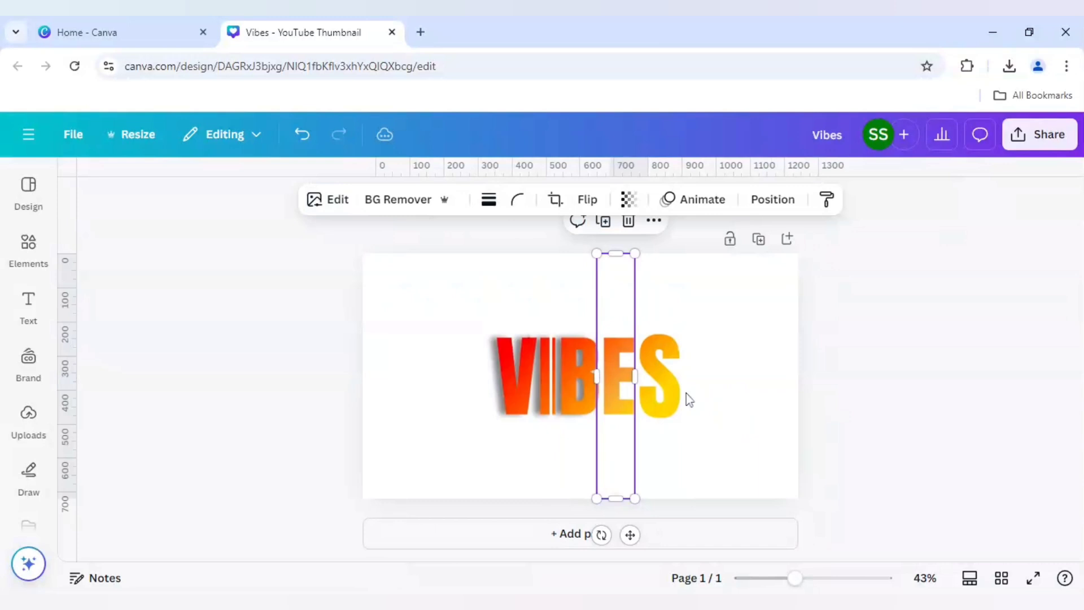
left_click(328, 201)
left_click(104, 526)
left_click(226, 393)
Set the S's drop shadow angle to 25 and its distance to 30
scroll(244, 405, "down", 4)
left_click(300, 491)
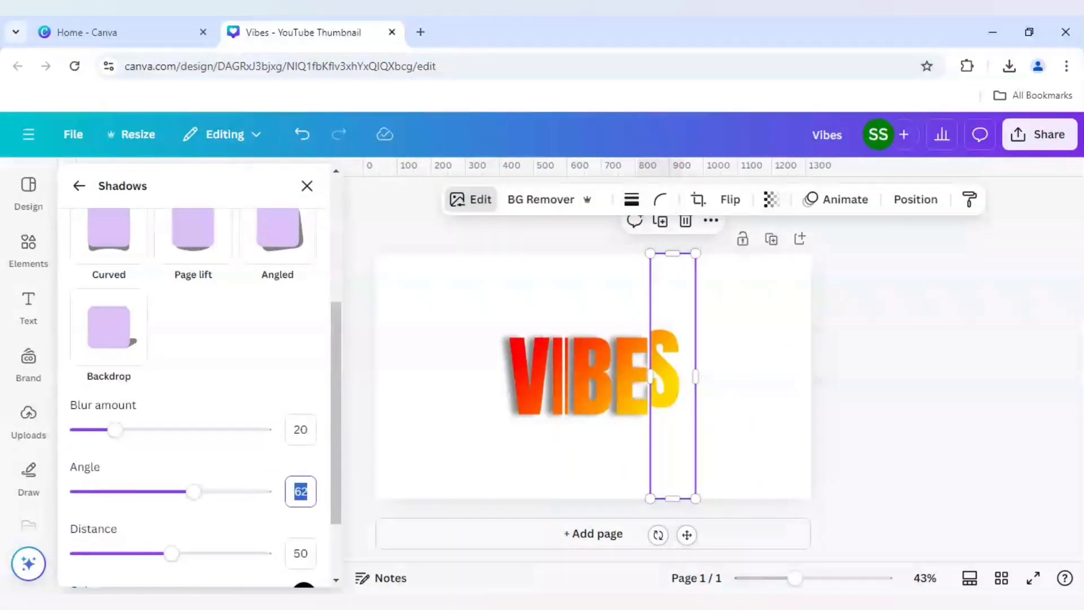
type("25")
left_click(299, 553)
type("30")
left_click(359, 413)
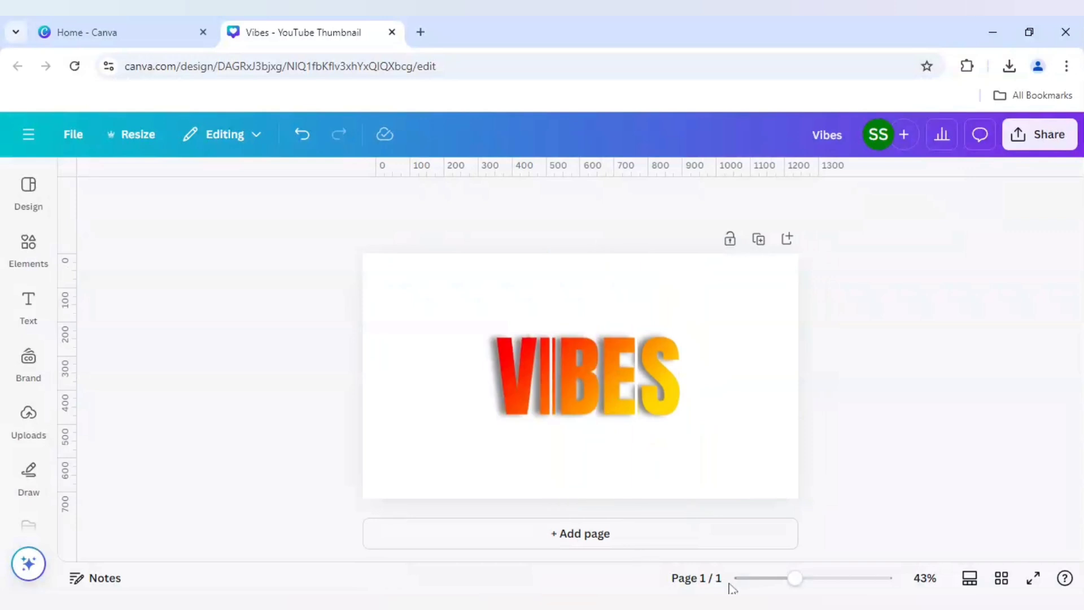
Move the S left until it slightly overlaps the E, and shift the E and S together to overlap the B
left_click_drag(795, 578, 815, 581)
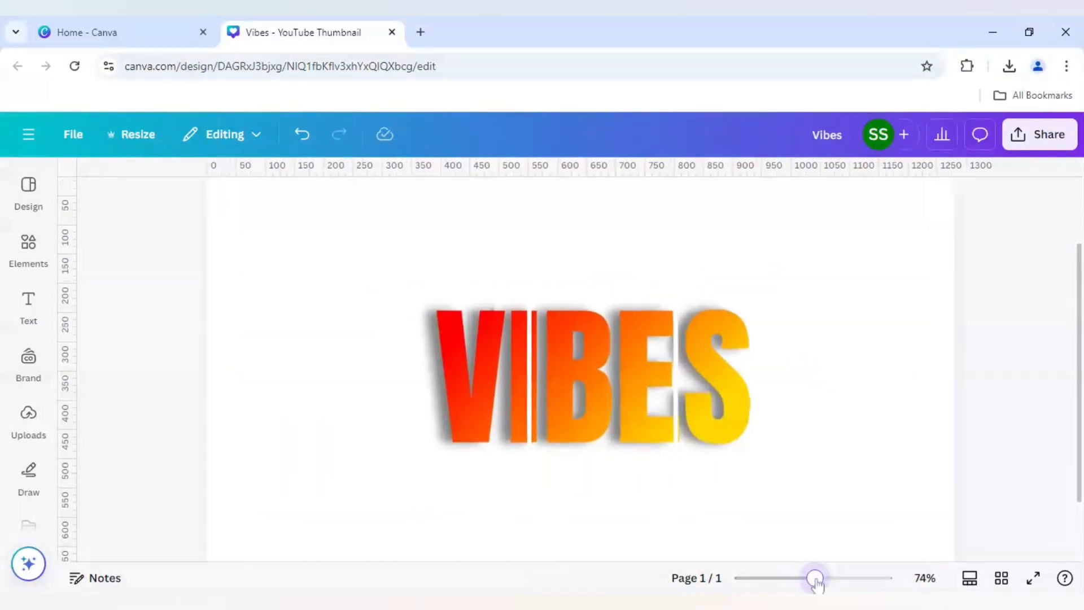
left_click(703, 393)
left_click(658, 393)
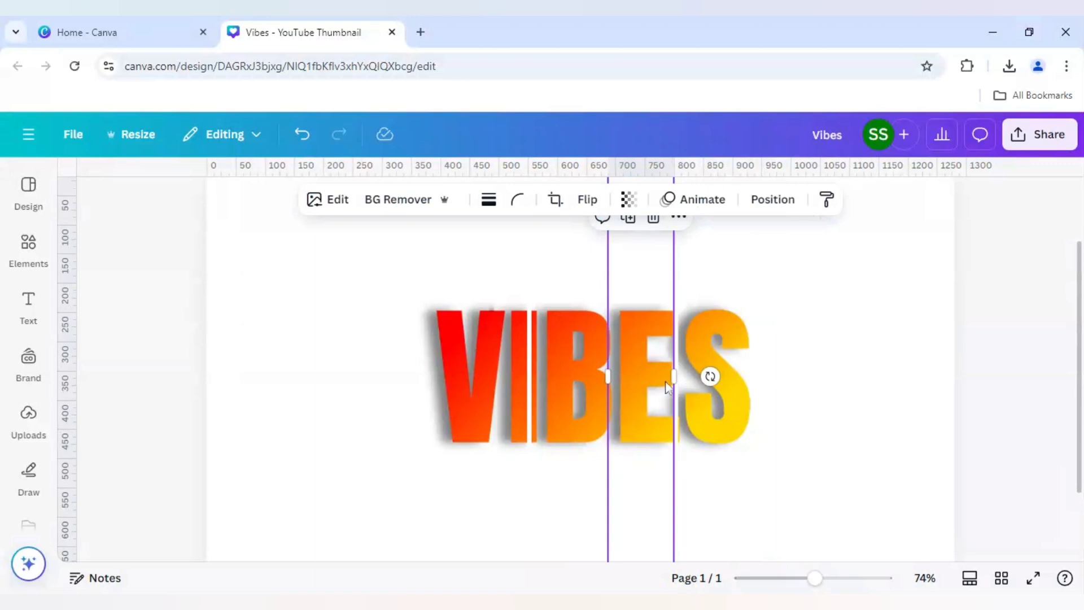
left_click(695, 389)
mouse_move(674, 378)
left_mouse_down()
mouse_move(665, 376)
mouse_move(683, 383)
left_mouse_up()
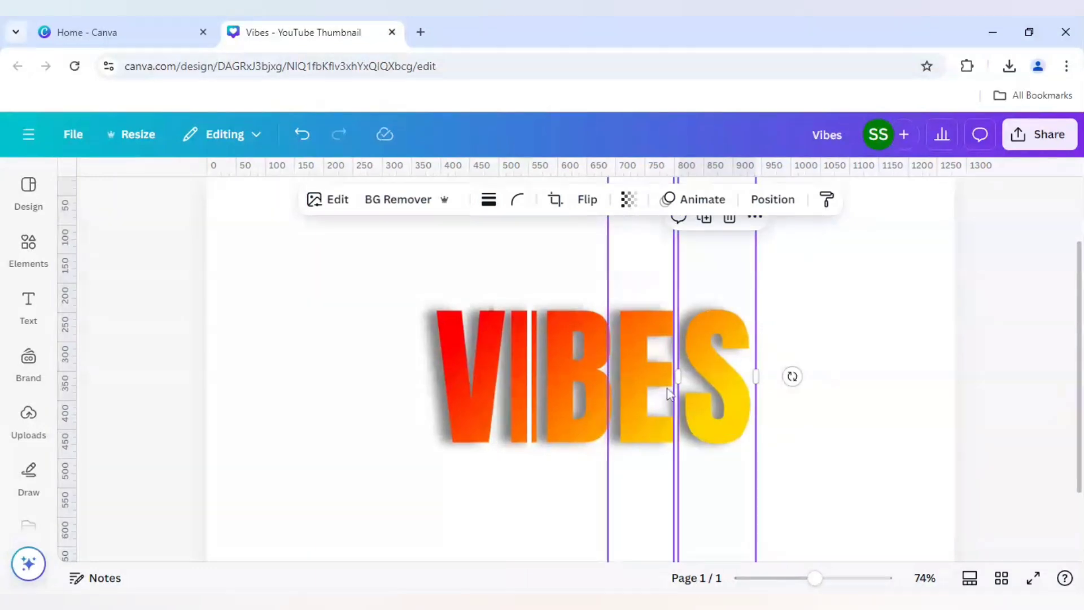
left_click(668, 393)
left_click(706, 389)
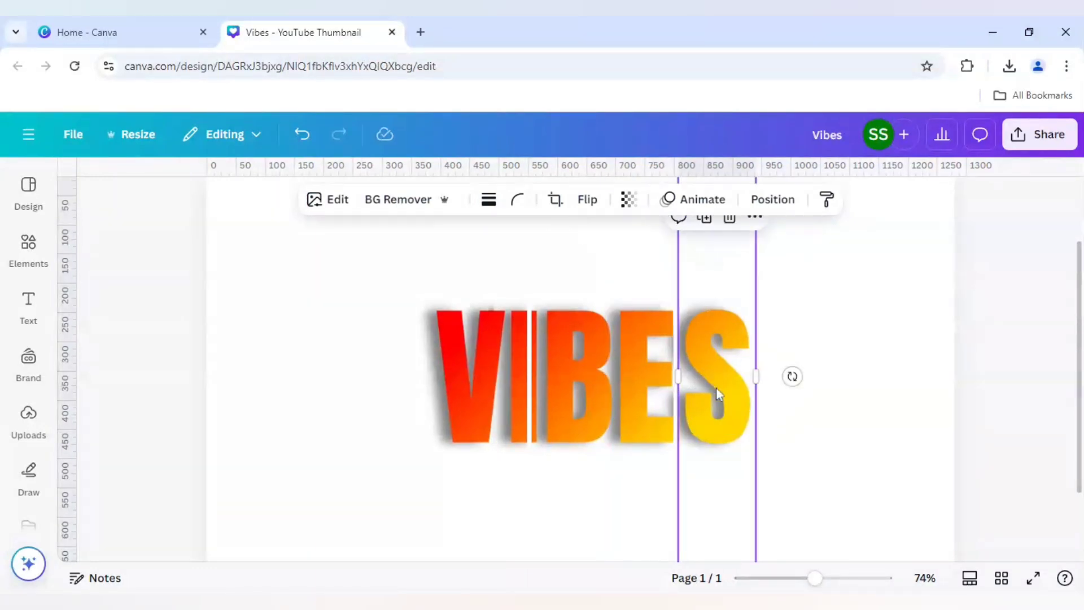
left_click_drag(710, 388, 702, 388)
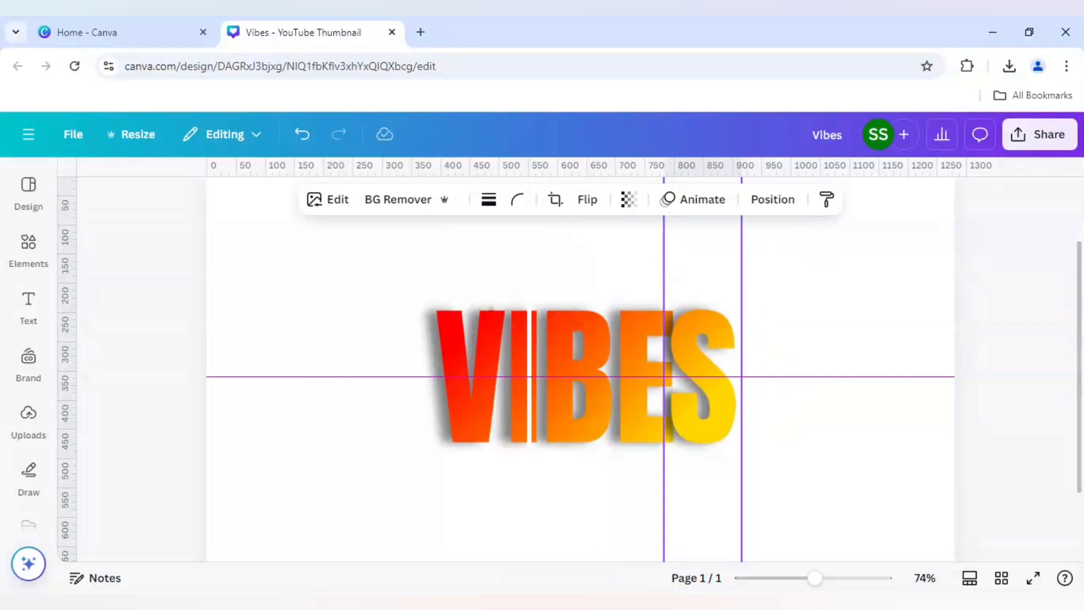
key("Left")
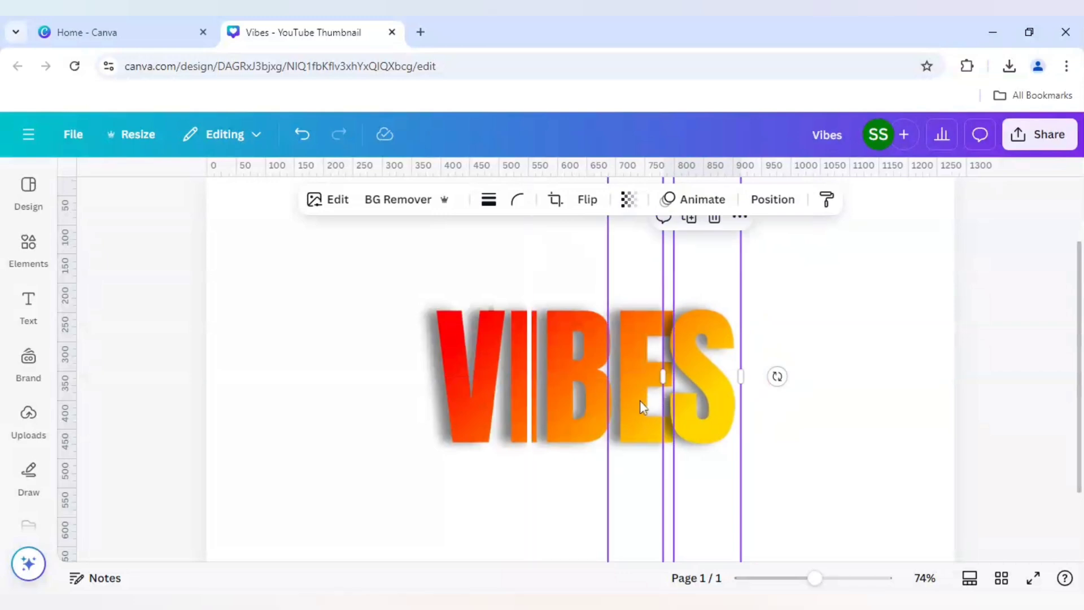
left_click_drag(692, 408, 680, 409)
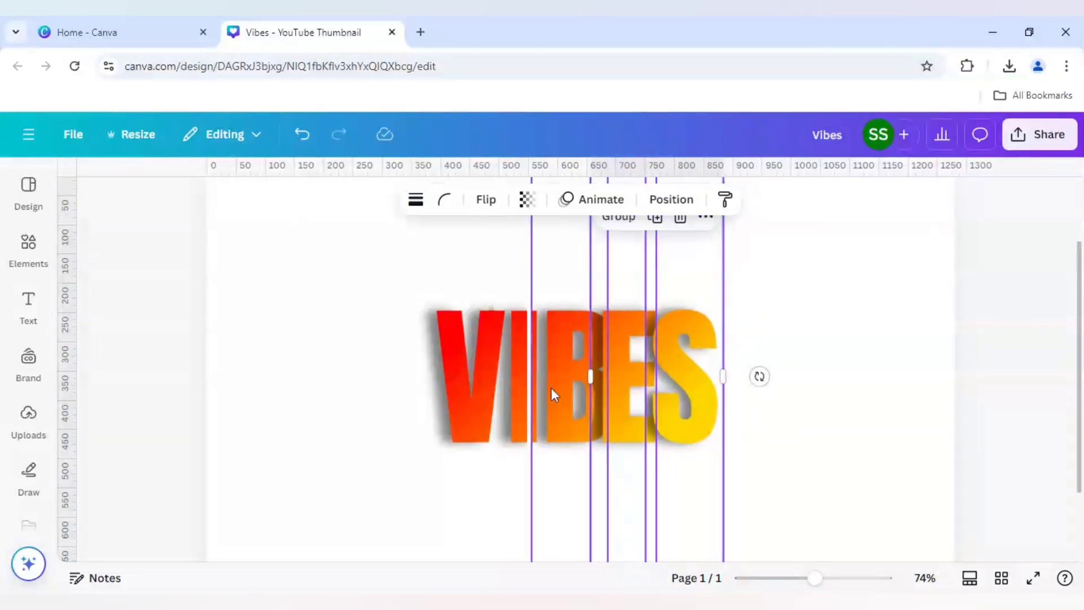
Crop the stray sliver of the I off the B image's left edge and extend the I image's right edge to complete that letter
left_click(547, 388)
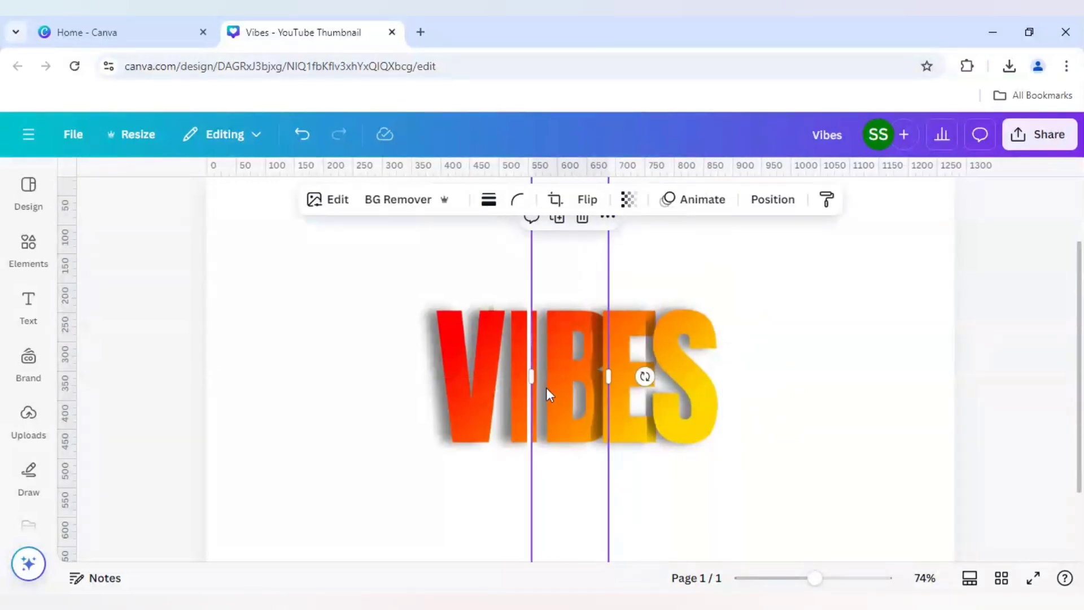
left_click_drag(531, 376, 539, 376)
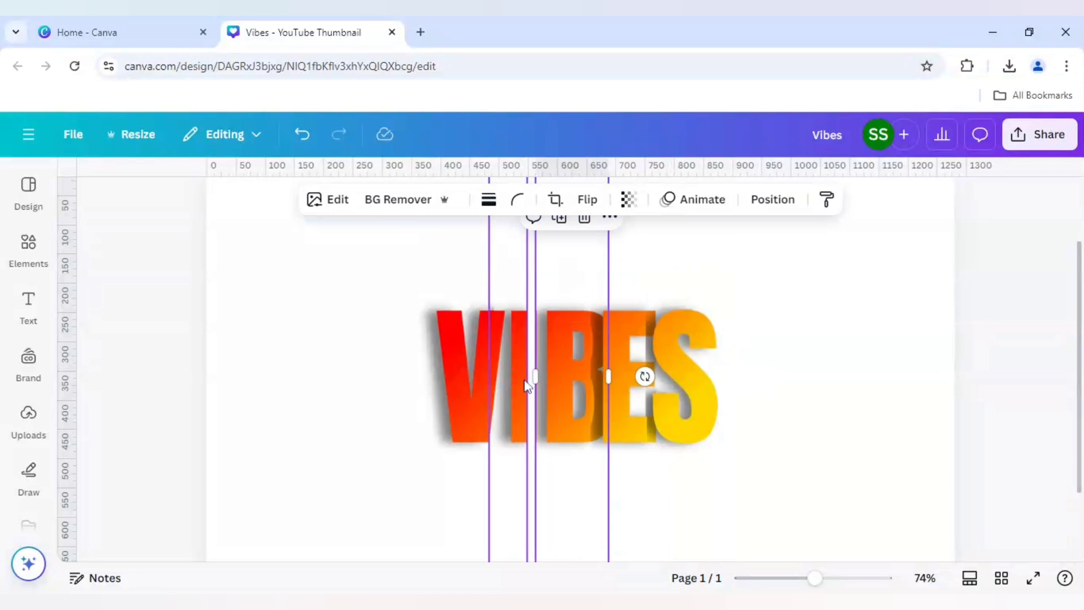
left_click(527, 376)
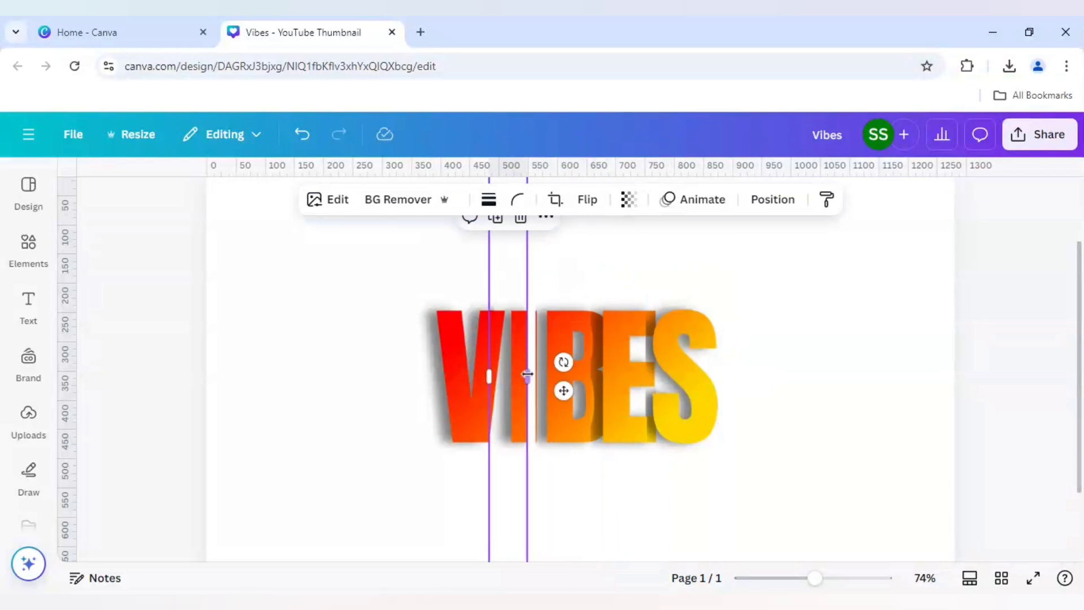
left_click_drag(529, 375, 534, 374)
left_click(537, 374)
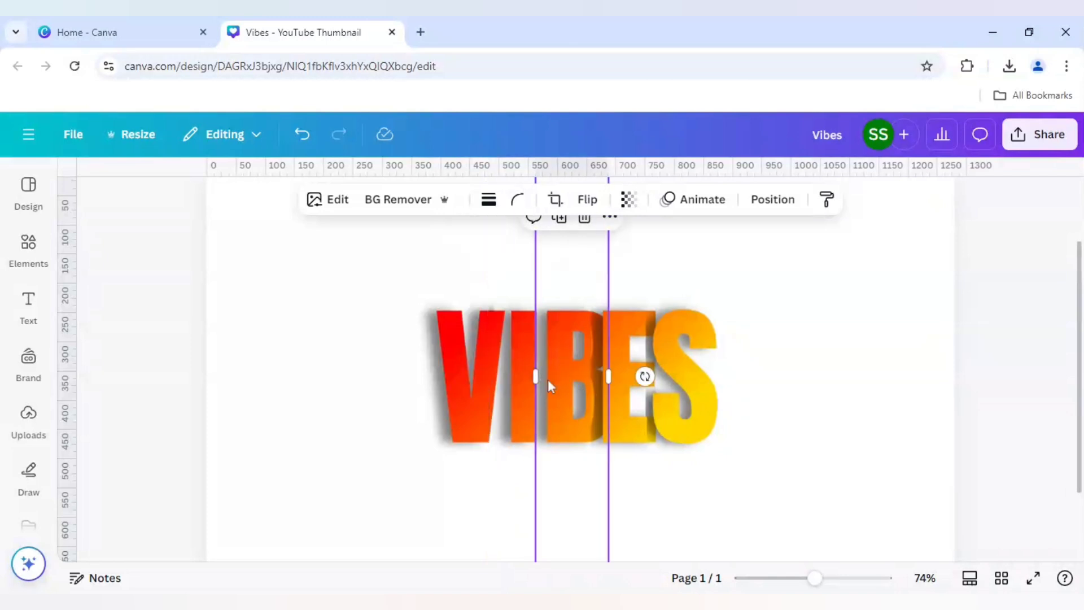
left_click_drag(541, 373, 542, 375)
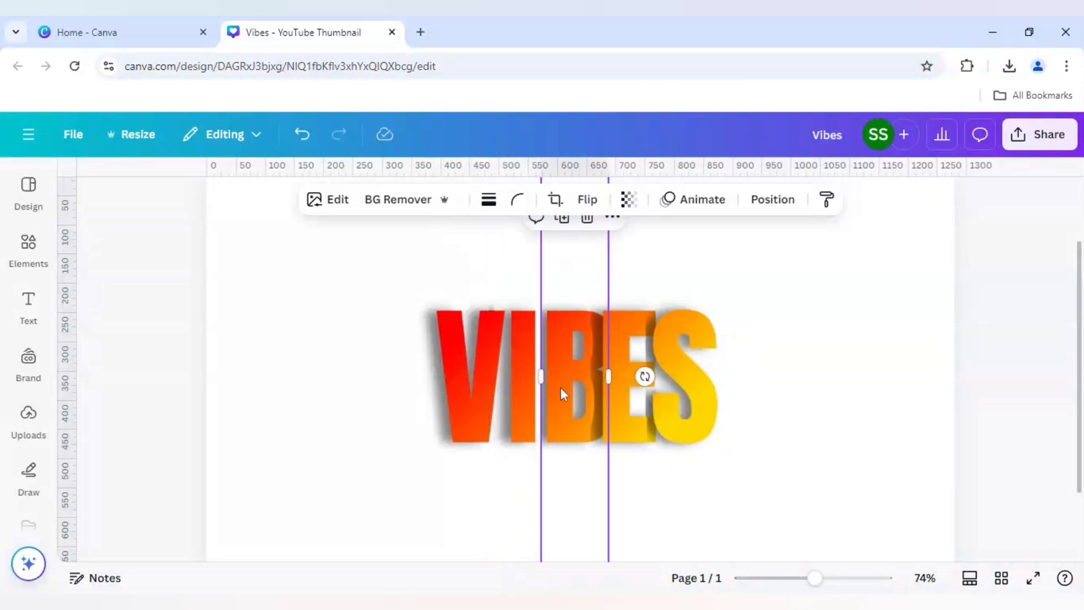
Select the B, E and S images together and move them left to slightly overlap the I
left_click(618, 403)
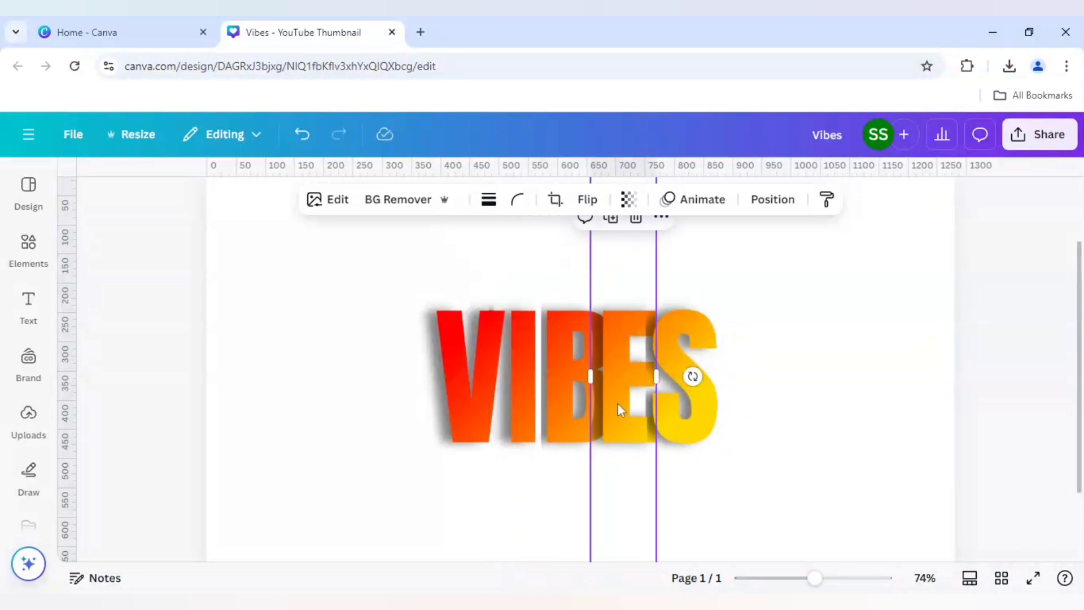
left_click(577, 405)
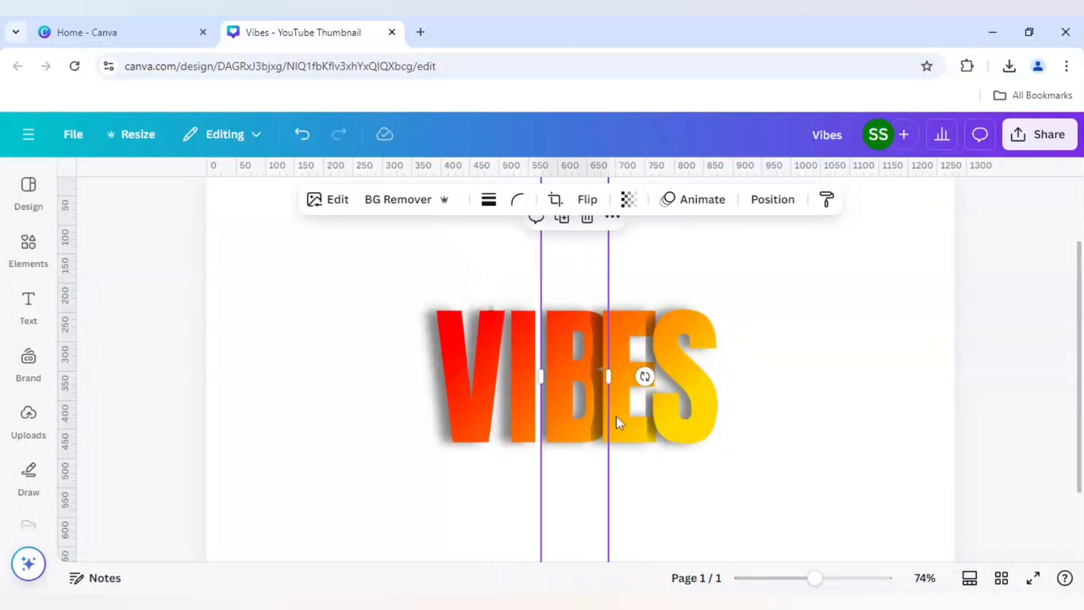
left_click(618, 423, "shift")
left_click(668, 419, "shift")
left_click_drag(668, 422, 656, 423)
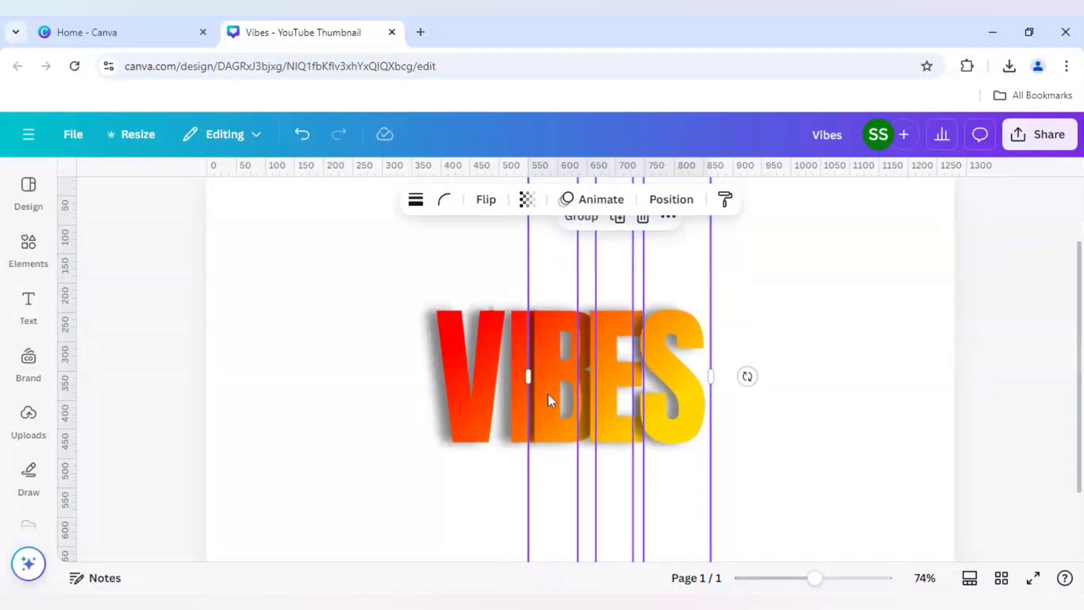
Select every letter except the V and nudge the I, B, E and S slightly left
left_click(518, 392)
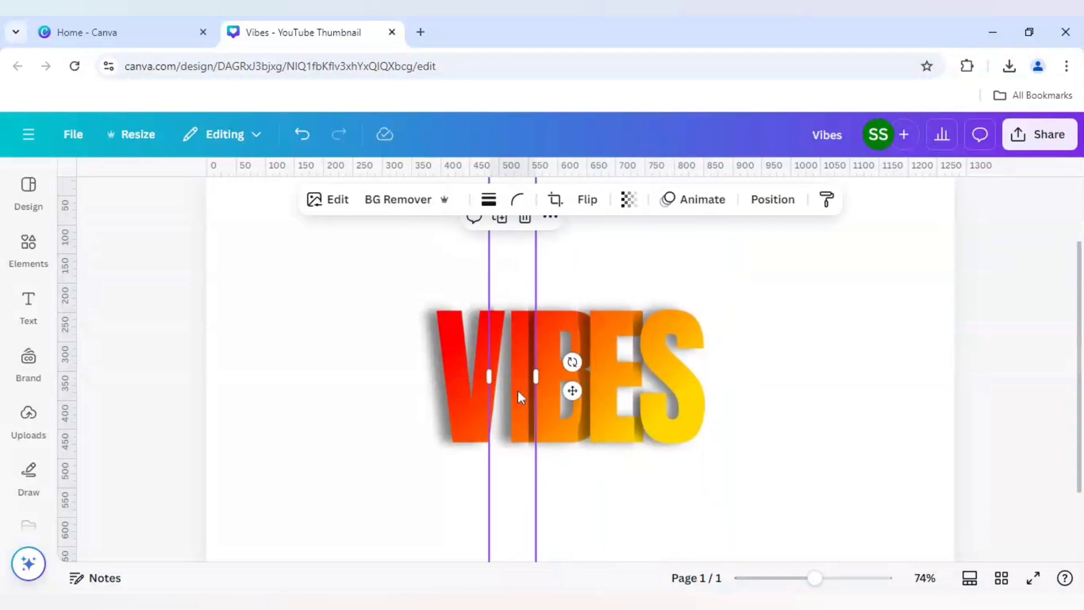
key("ctrl+a")
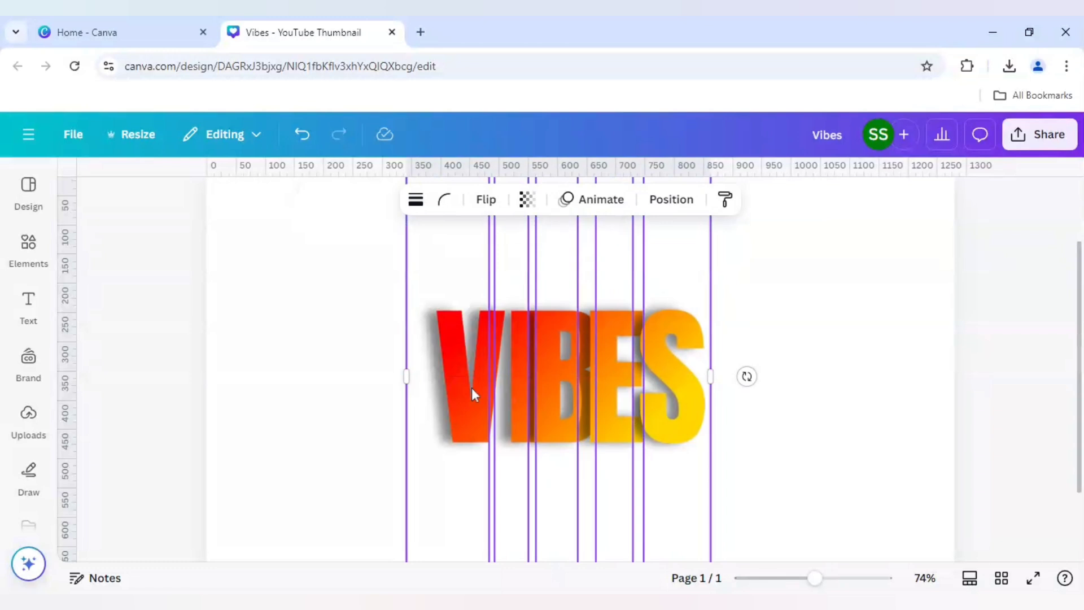
left_click(473, 388, "shift")
mouse_move(577, 401)
left_mouse_down()
mouse_move(555, 401)
mouse_move(575, 401)
left_mouse_up()
left_click_drag(485, 381, 499, 382)
left_click(301, 136)
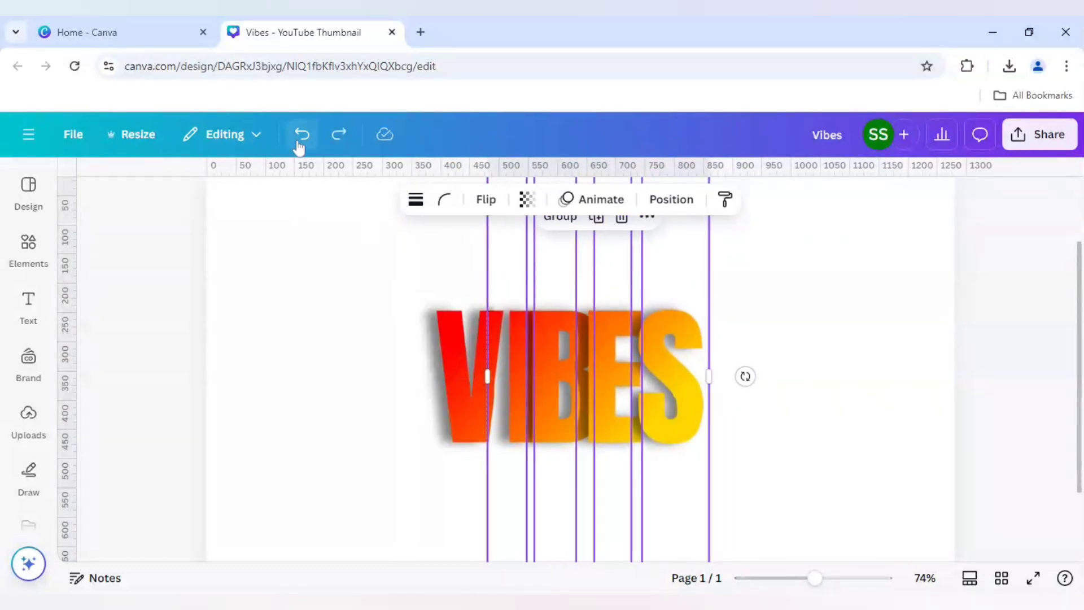
Crop the I image's left edge in to the letter and extend the V image's right edge to show the full V
left_click(840, 351)
left_click(509, 358)
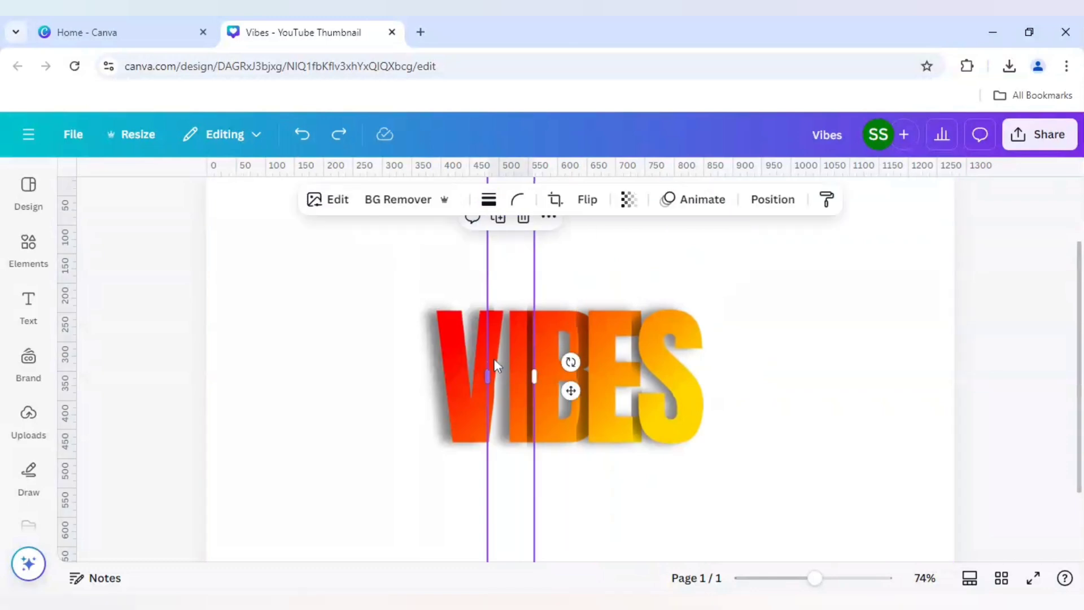
left_click_drag(493, 363, 510, 374)
left_click(494, 371)
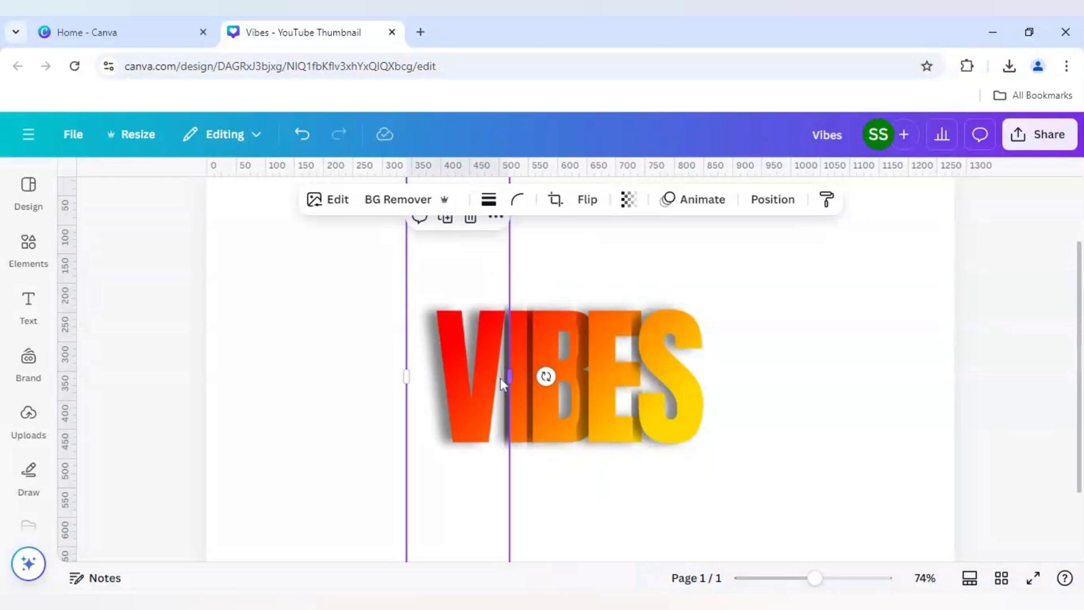
left_click(759, 412)
Select the I, B, E and S images together and move them left to slightly overlap the V
left_click(517, 407)
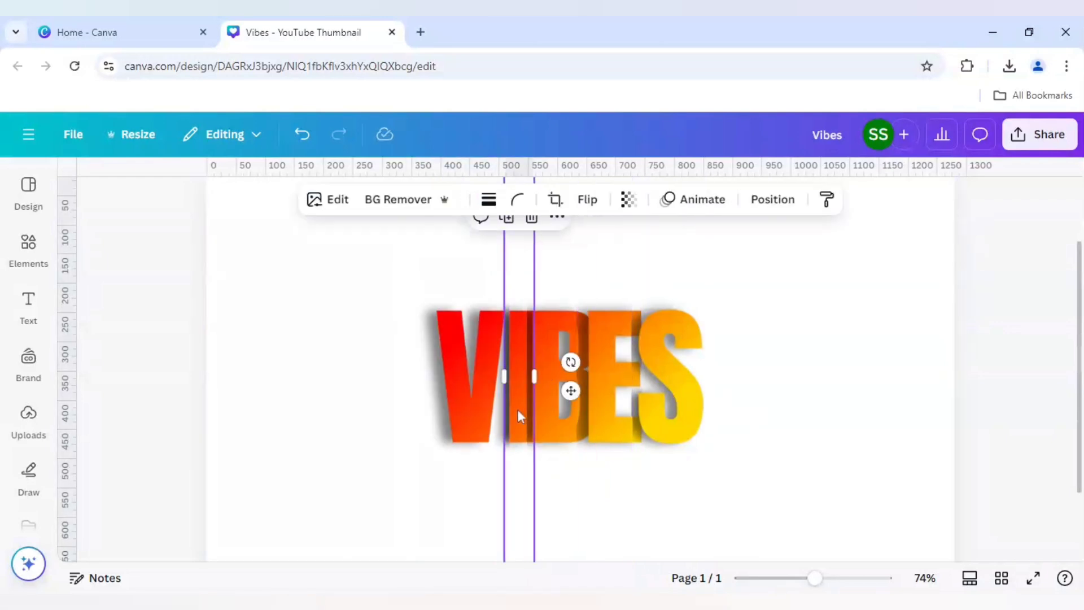
key("ctrl+a")
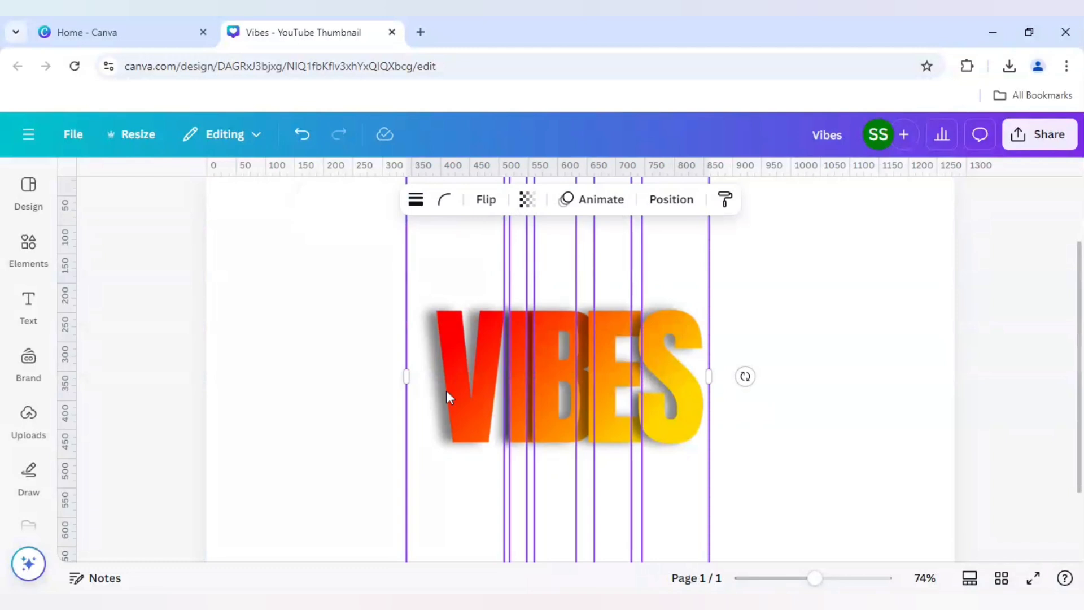
left_click(459, 435, "shift")
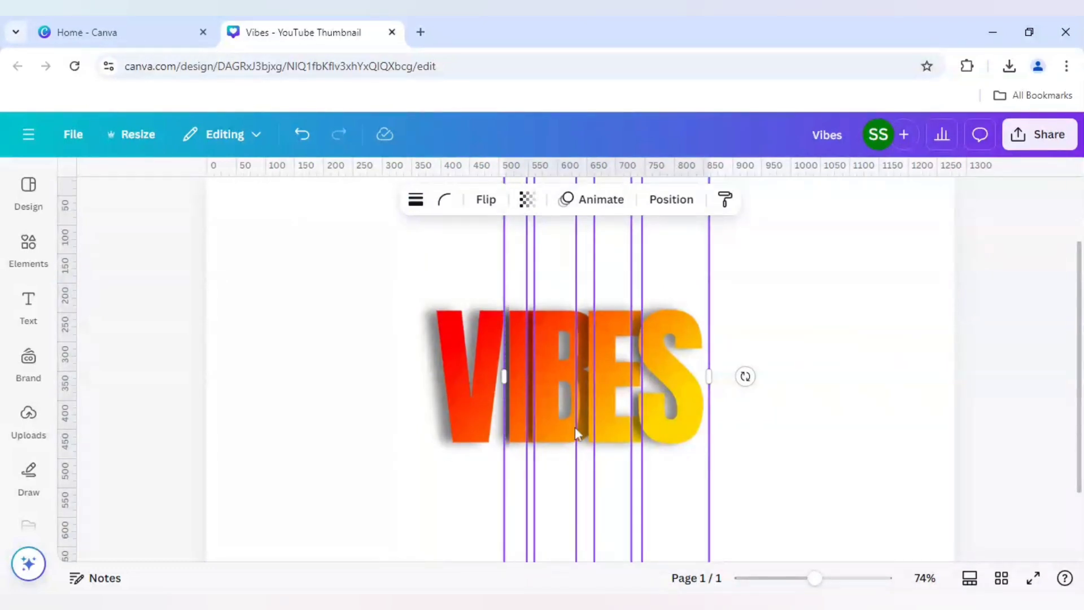
left_click_drag(575, 432, 565, 426)
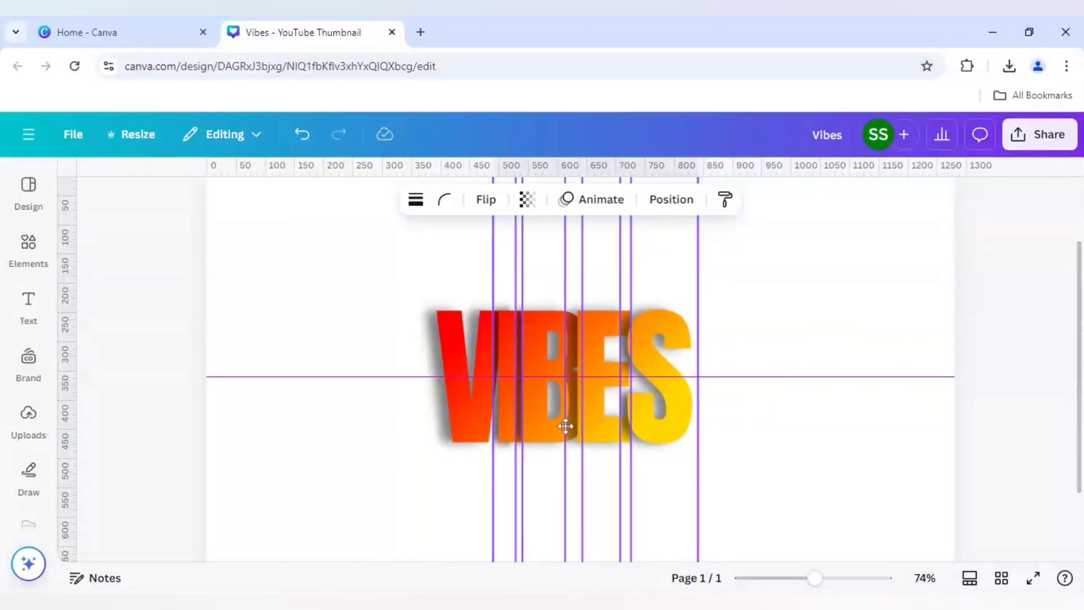
Set the page background colour to solid black
left_click(772, 422)
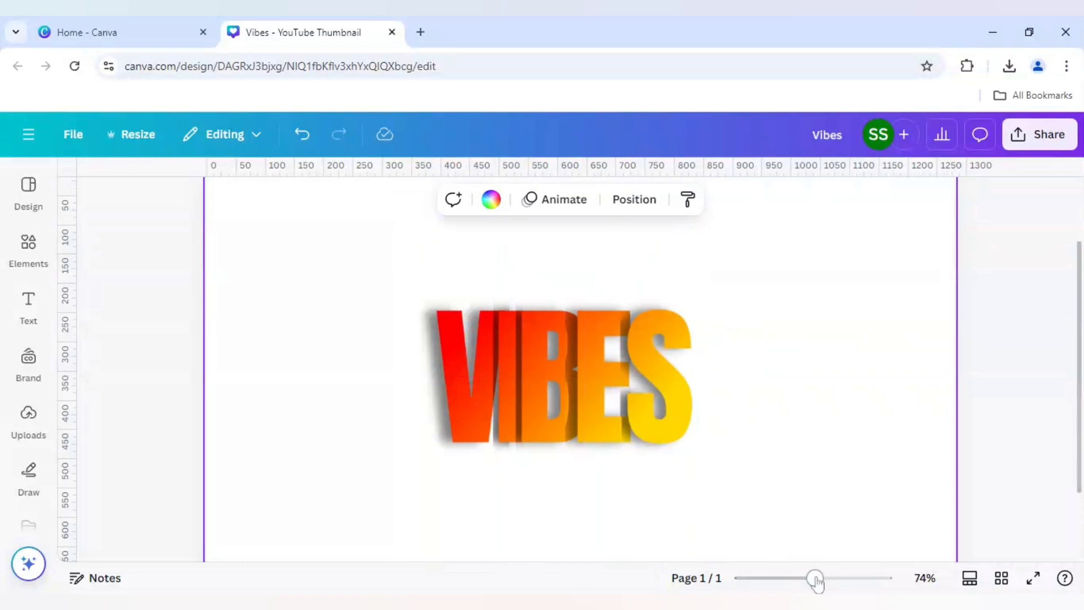
left_click_drag(815, 577, 797, 578)
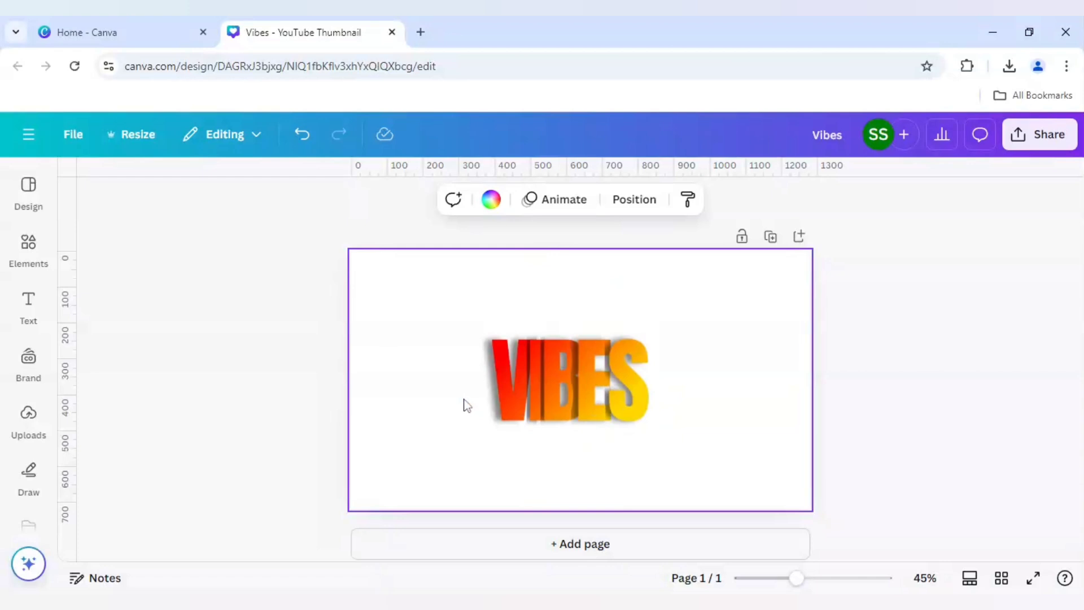
left_click(483, 201)
scroll(160, 424, "down", 2)
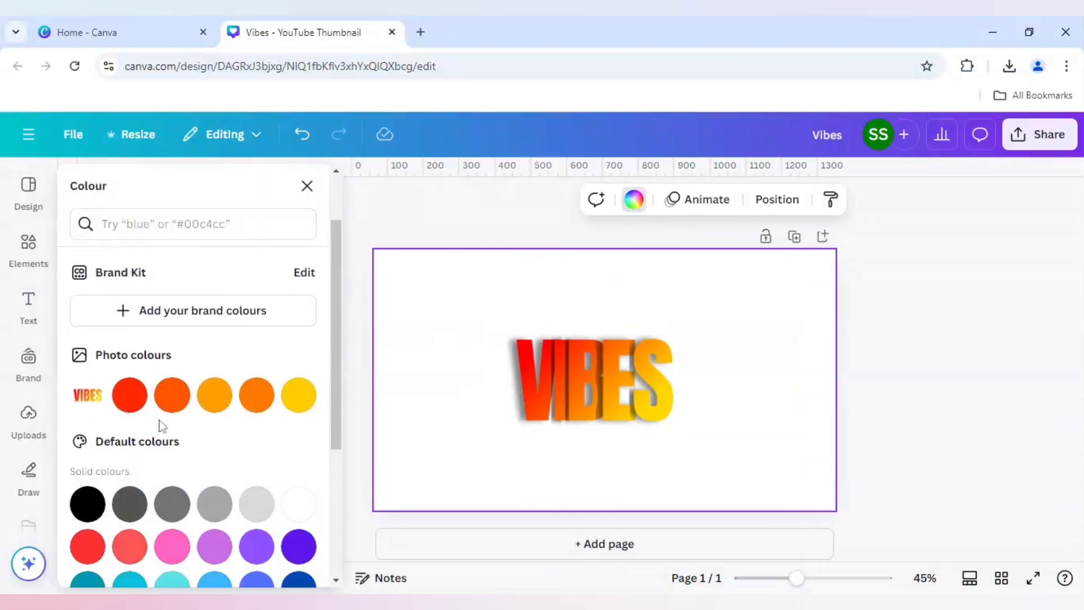
left_click(90, 504)
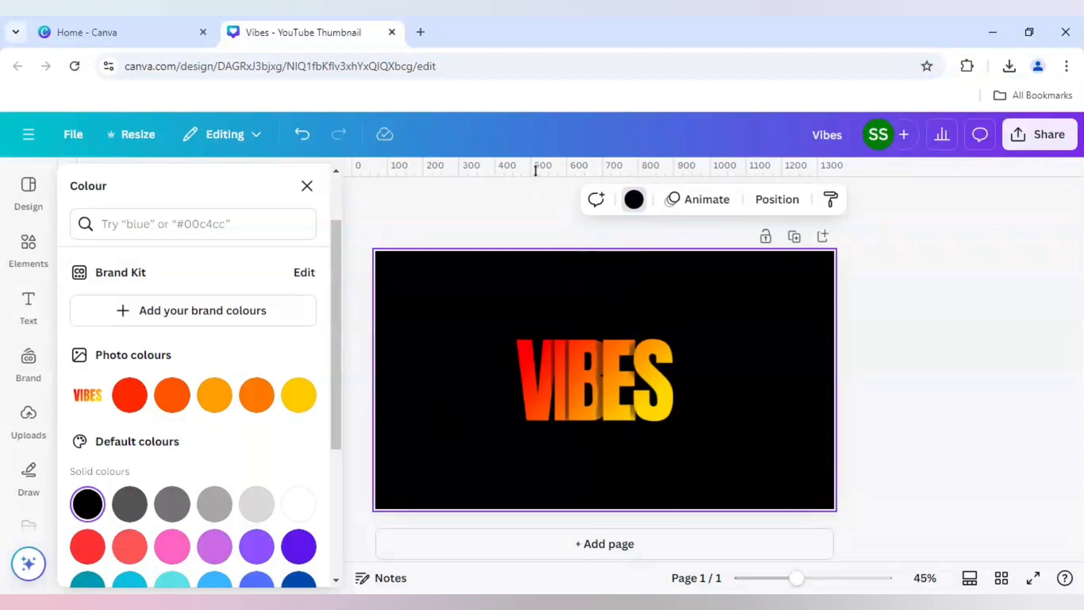
Place horizontal guides along the letters' top and bottom edges and shrink the S image slightly to align with them
left_click_drag(521, 167, 511, 340)
left_click_drag(541, 169, 512, 420)
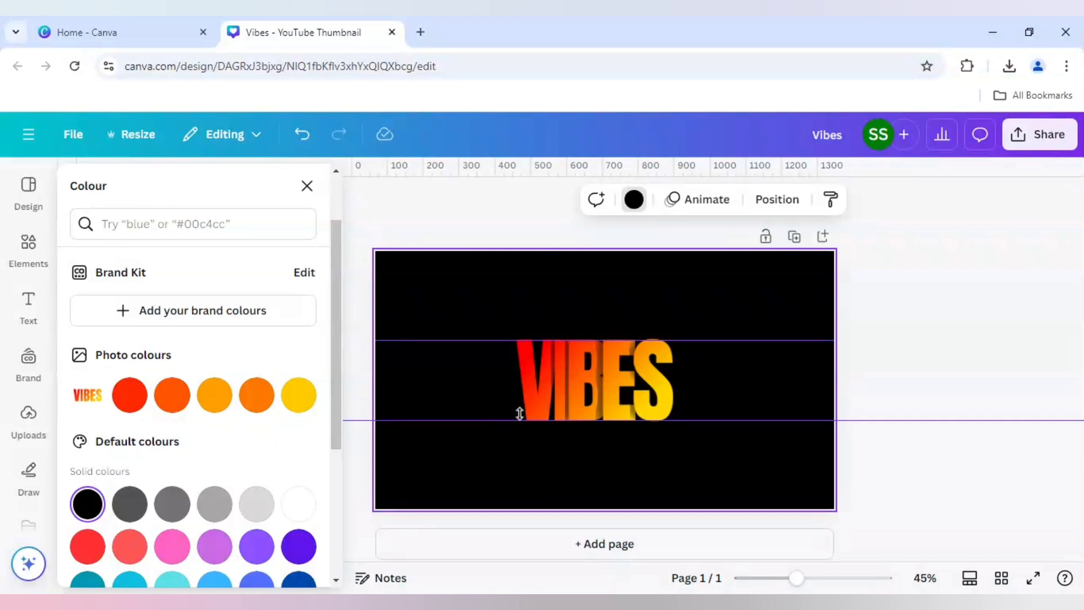
left_click(669, 383)
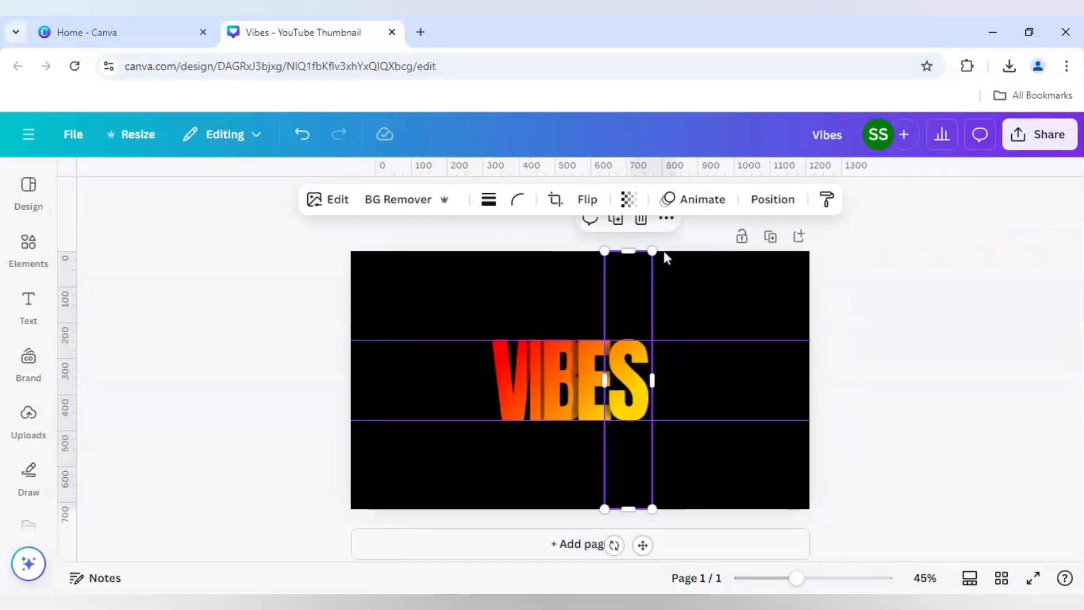
left_click_drag(653, 249, 651, 255)
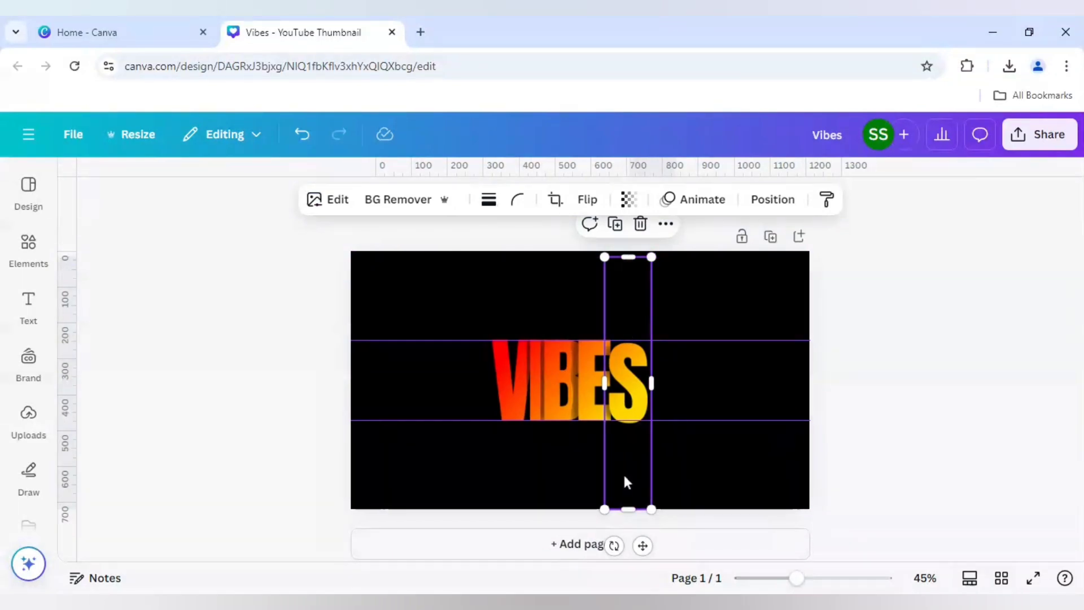
left_click_drag(624, 480, 625, 477)
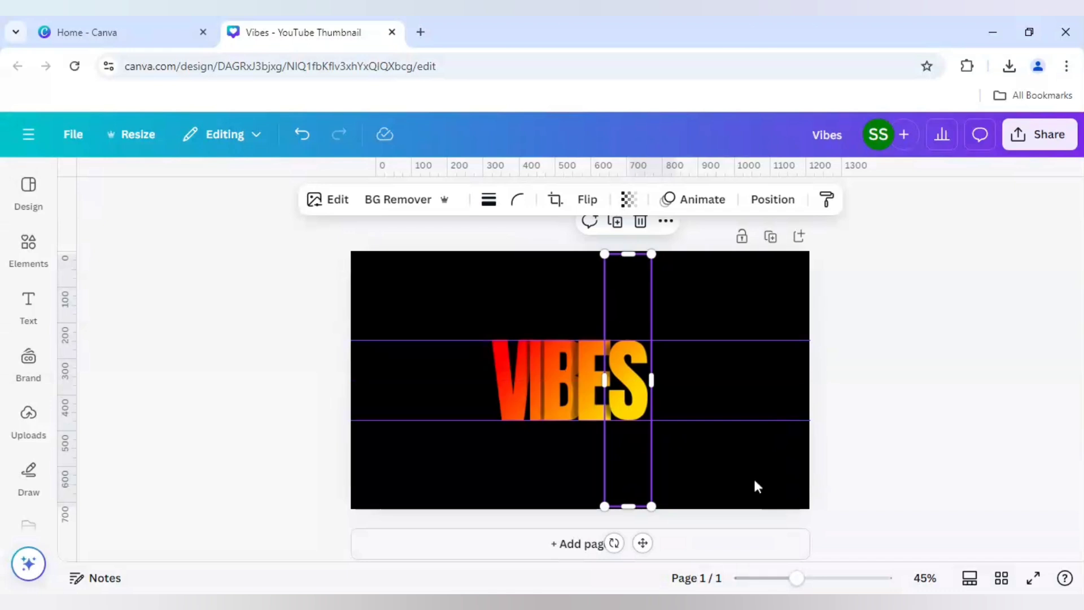
left_click(869, 410)
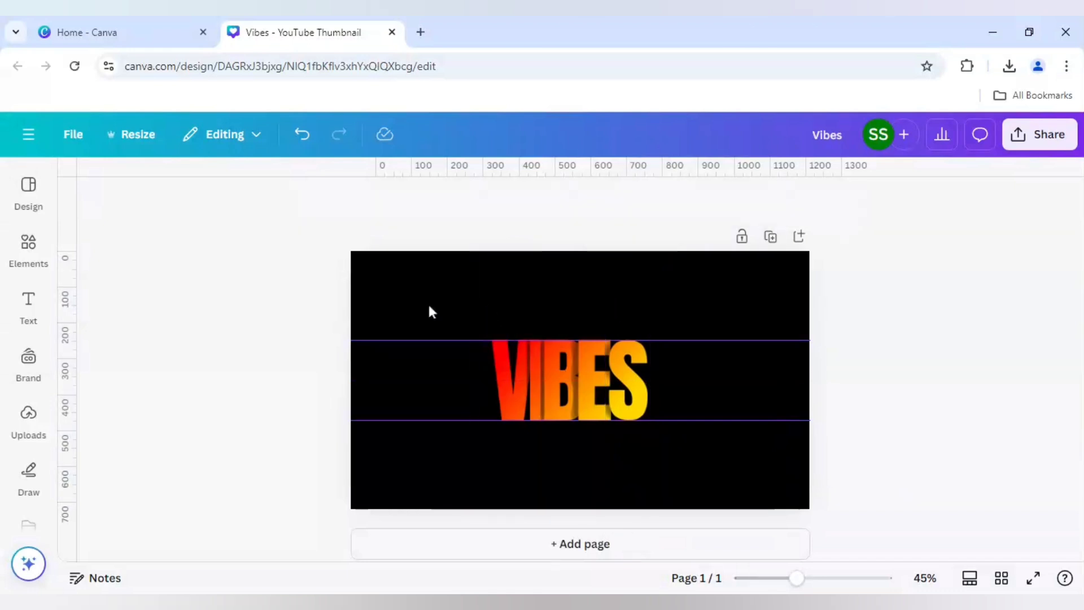
Select all the letter images, enlarge them together and reposition the word near the page centre
key("ctrl+a")
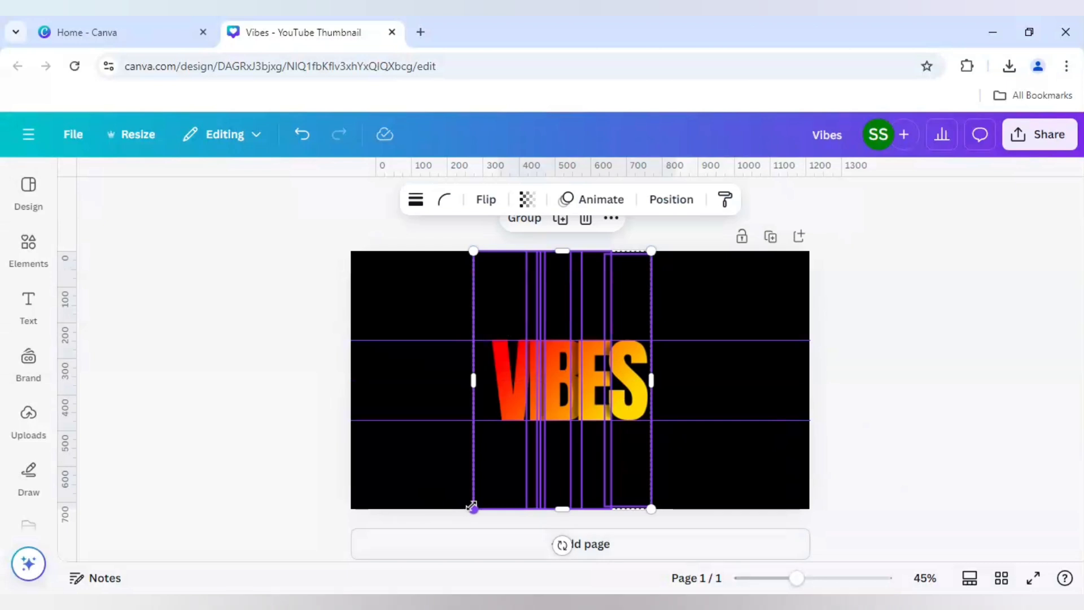
left_click_drag(472, 507, 406, 586)
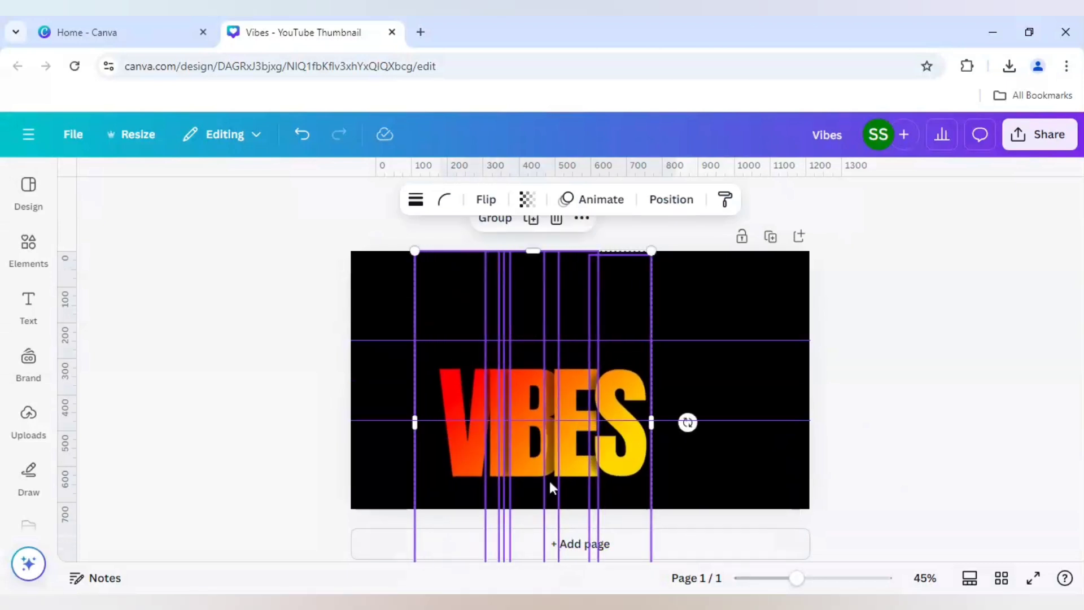
left_click_drag(548, 481, 571, 433)
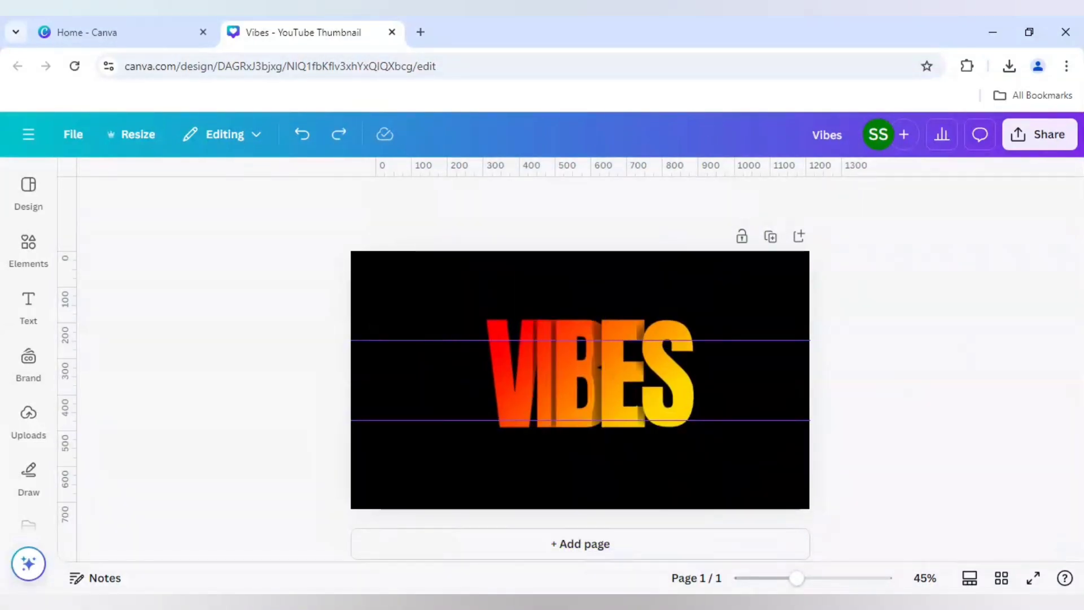
key("ctrl+a")
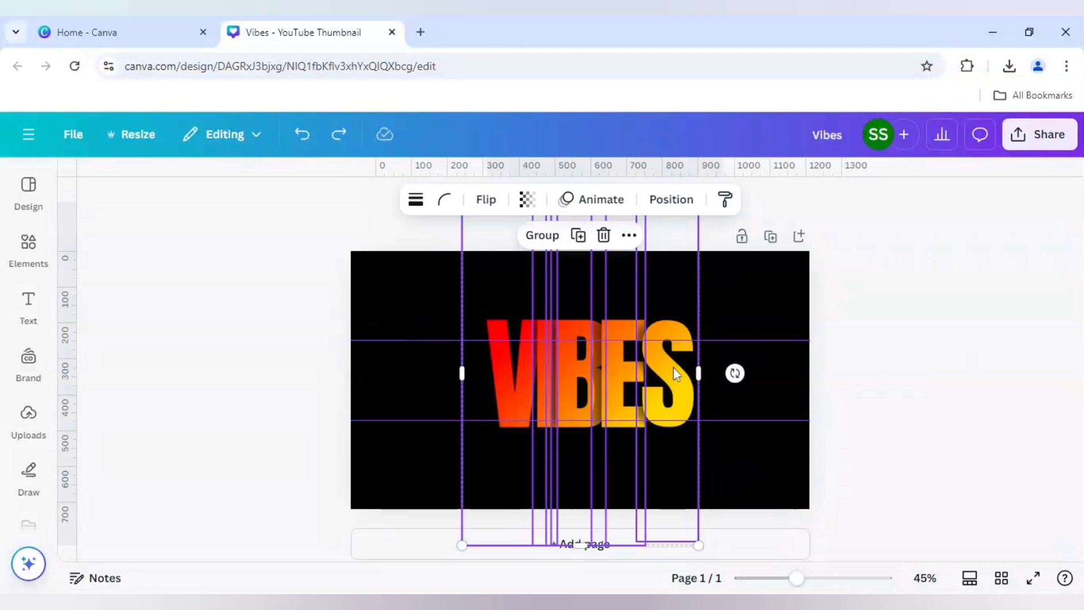
left_click_drag(674, 367, 671, 367)
left_click(904, 393)
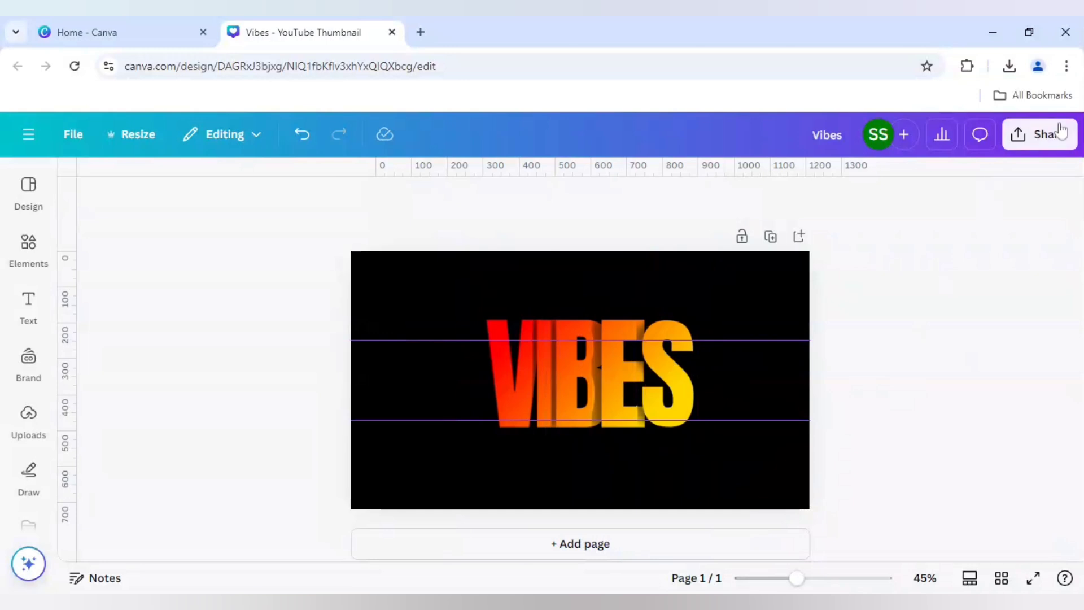
Download the design as a PNG with a transparent background at size 1
left_click(1041, 134)
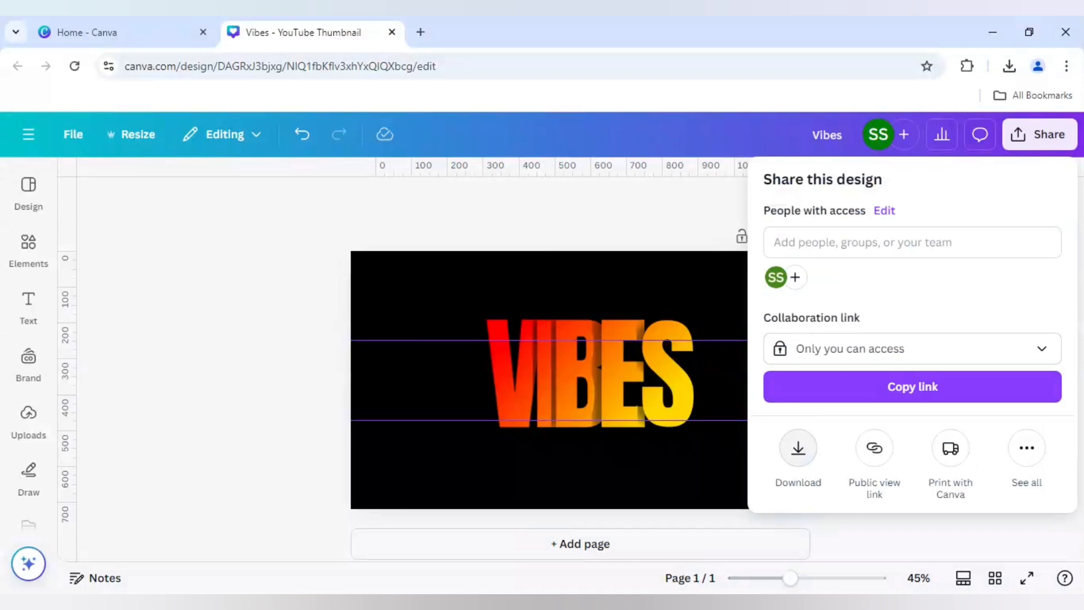
left_click(805, 452)
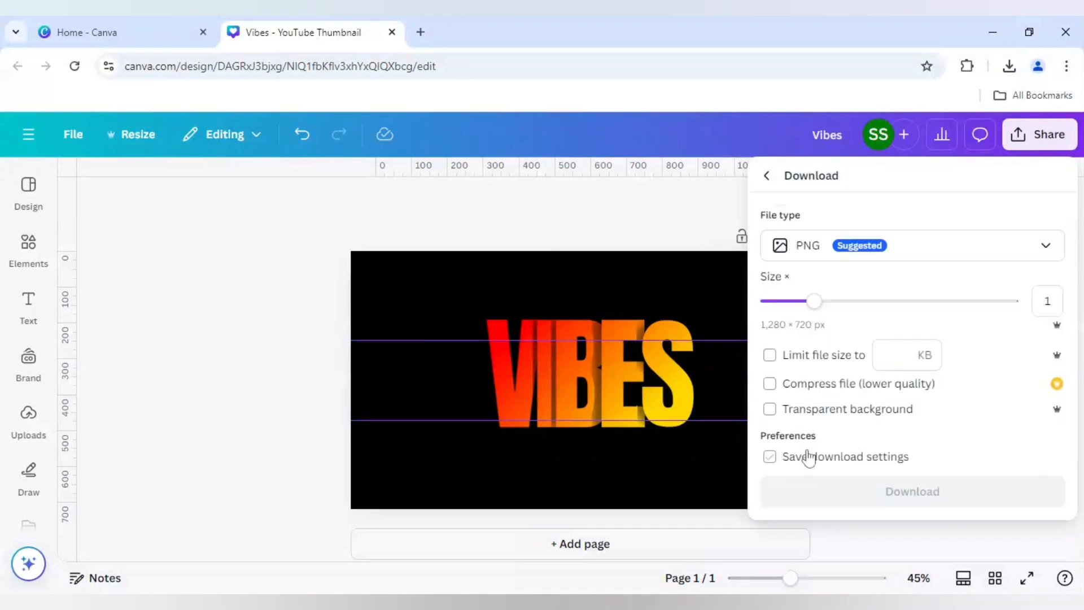
left_click(770, 410)
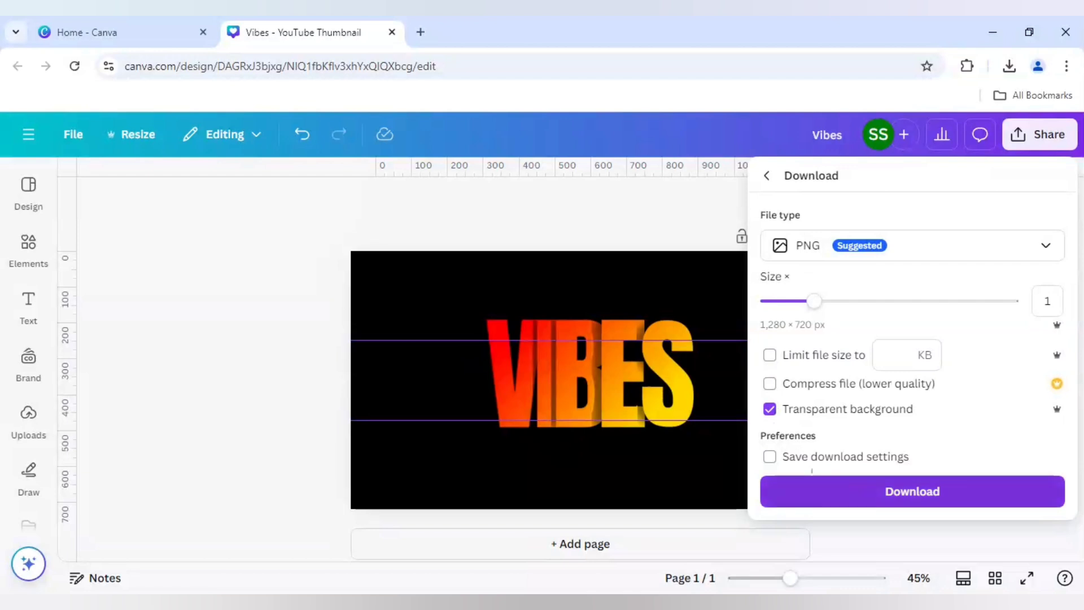
left_click(838, 499)
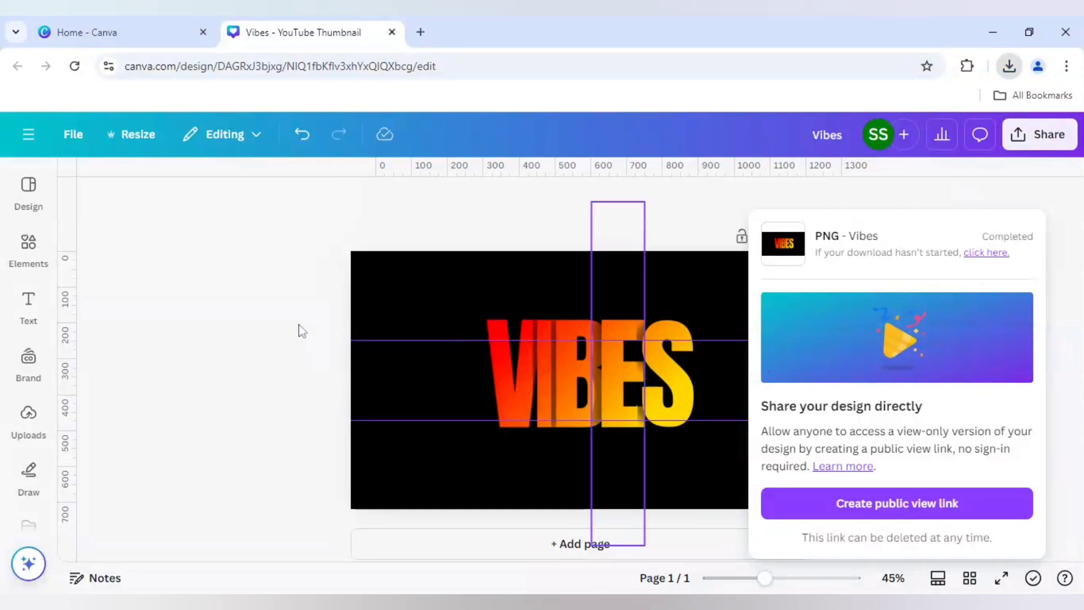
Paste the flattened VIBES image onto the page and scale it to fill the whole page over the original letters
key("ctrl+v")
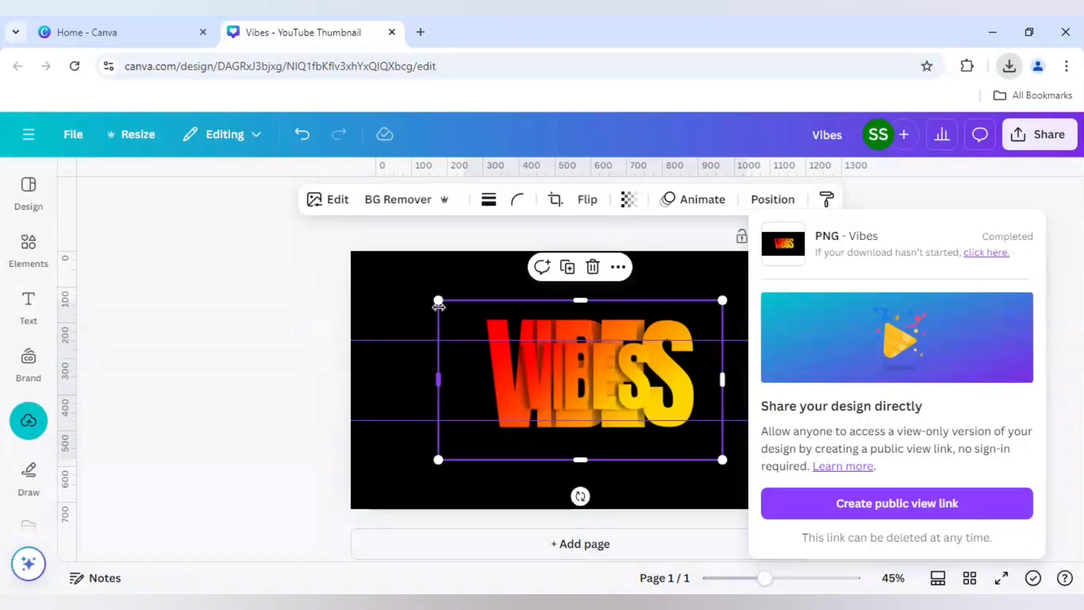
left_click_drag(472, 319, 399, 282)
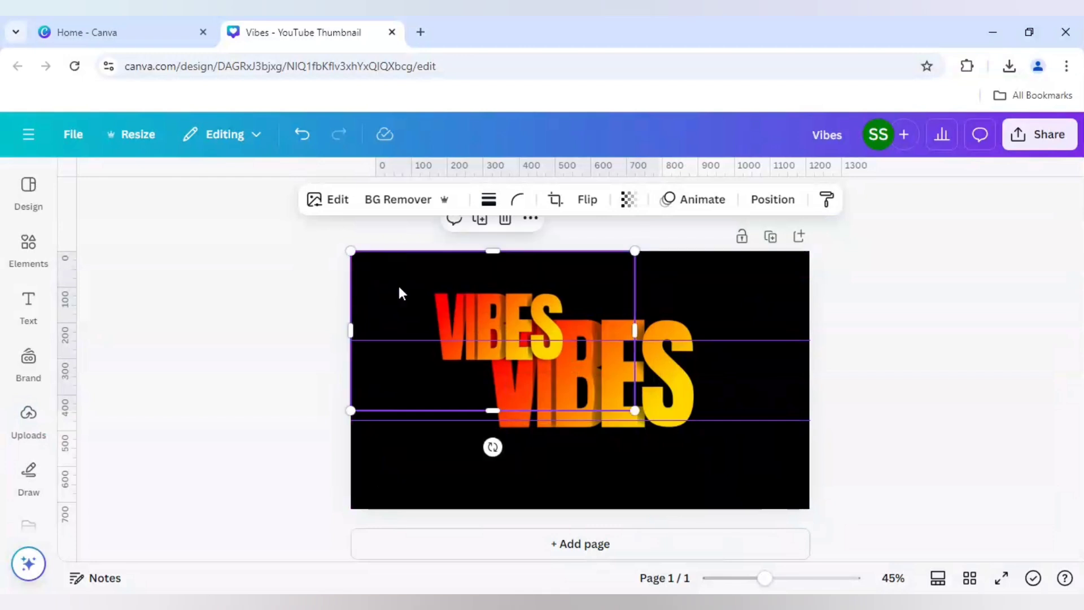
left_click_drag(635, 411, 810, 508)
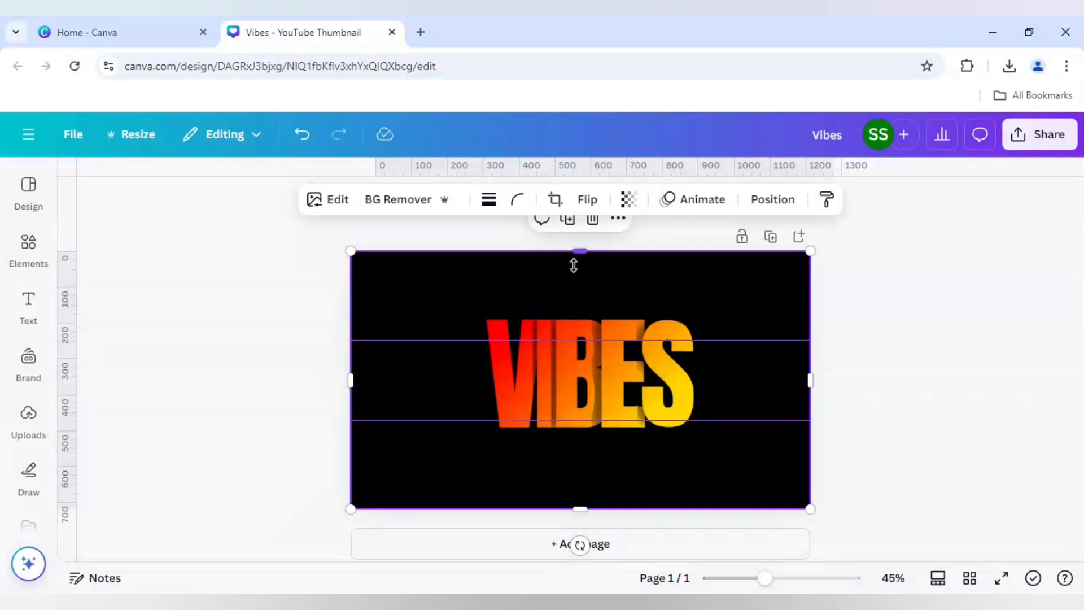
Crop the pasted image's top and bottom to the letters' height and flip it vertically
left_click_drag(574, 255, 564, 319)
left_click_drag(570, 508, 555, 429)
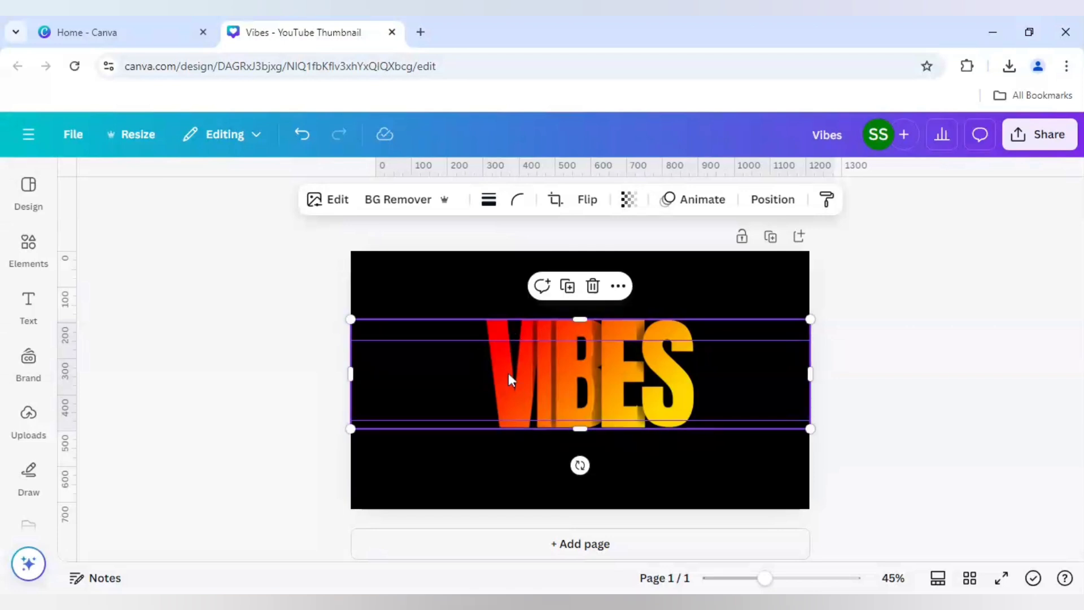
left_click(585, 200)
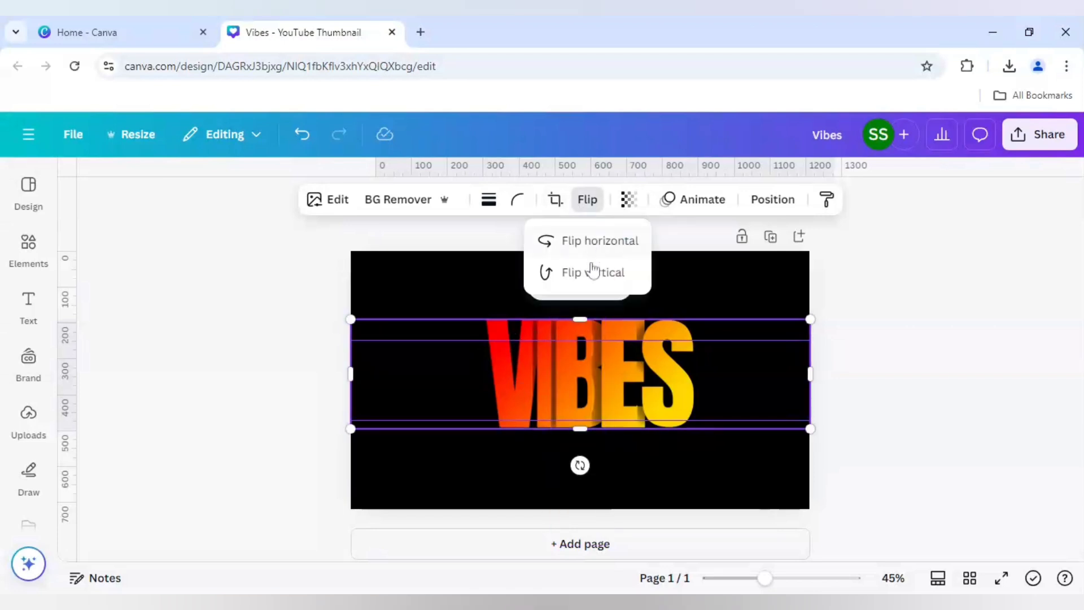
left_click(594, 273)
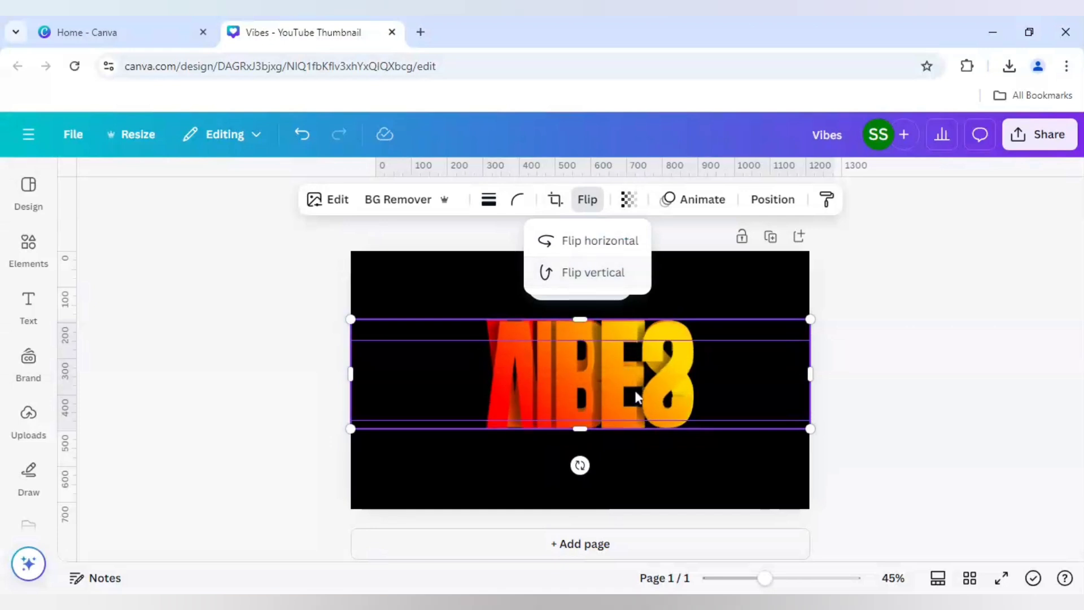
Move the flipped VIBES image directly below the original word and nudge it until its upper edge meets the letters' bases
left_click_drag(638, 395, 637, 498)
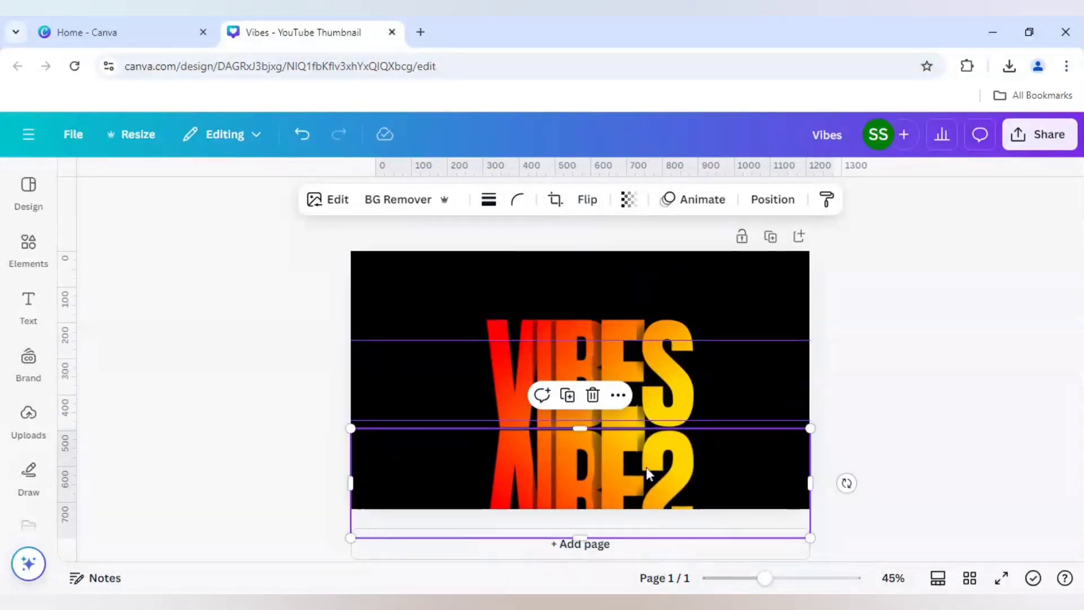
key("Up")
key("Up")
key("Up")
key("Up")
key("Up")
key("Up")
key("Up")
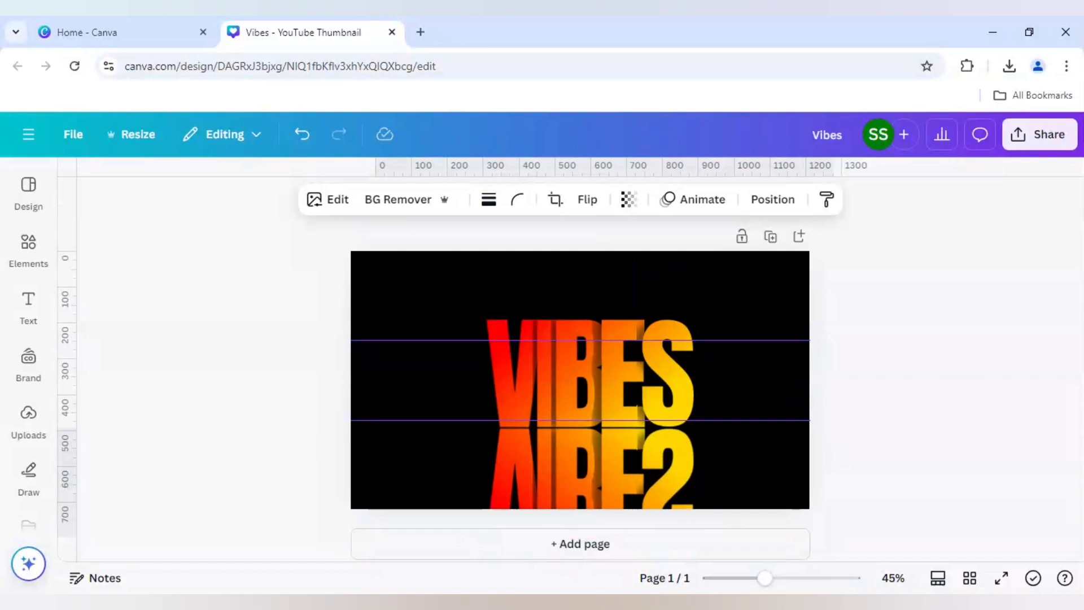
key("Down")
key("Down")
key("Down")
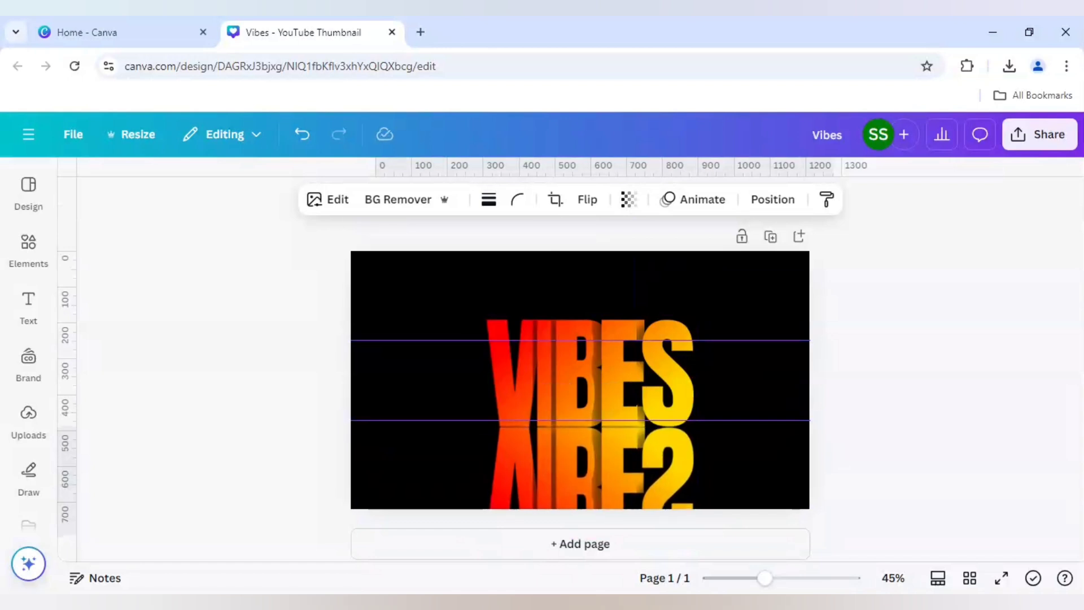
key("Up")
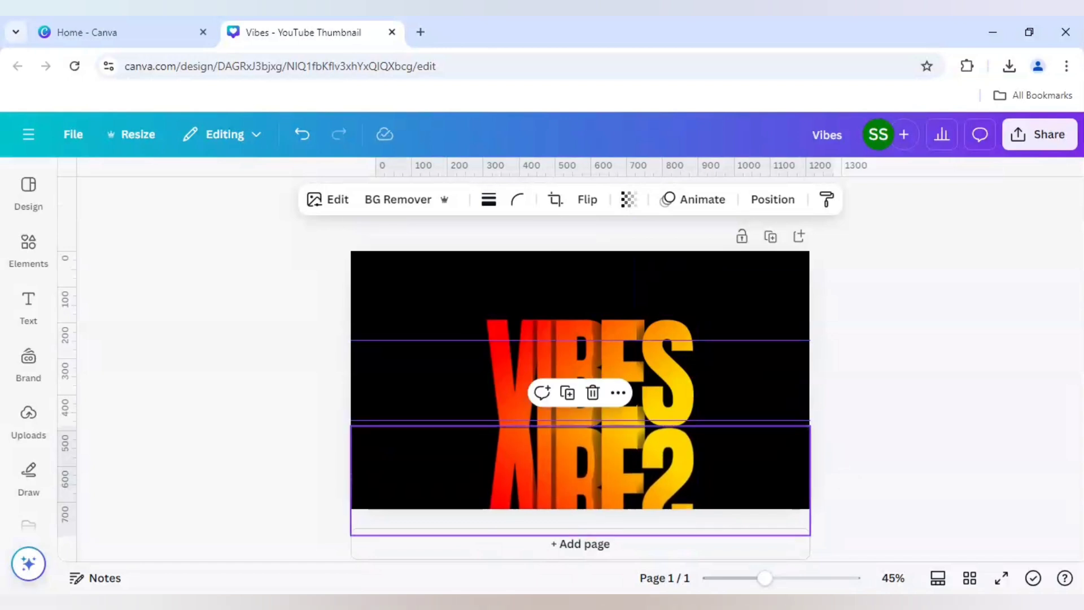
left_click(947, 461)
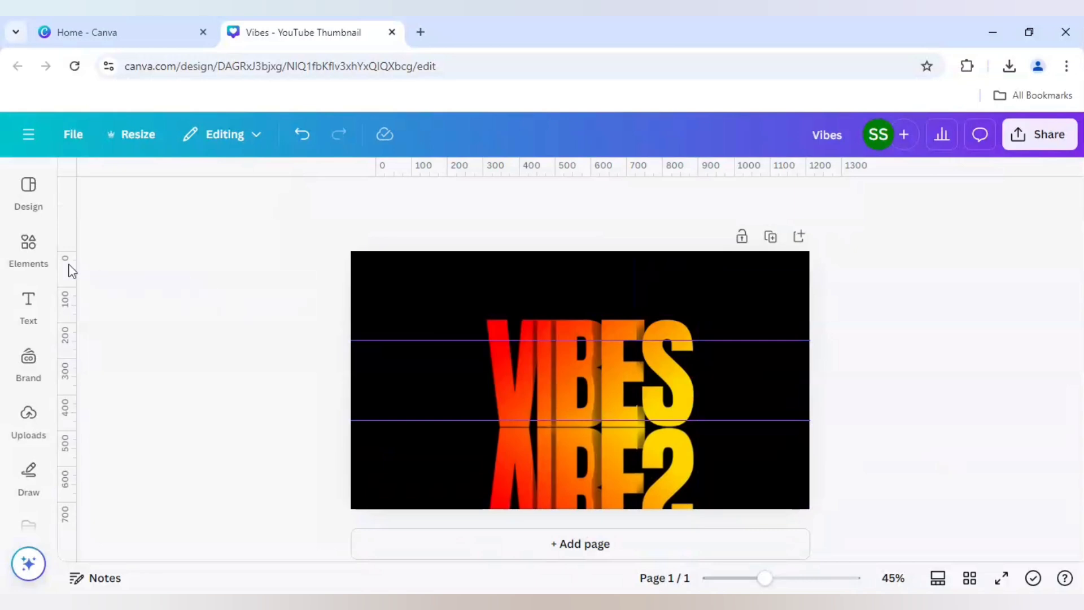
Search the elements for "gradient shadow" and add the black rectangular gradient graphic to the page
left_click(32, 250)
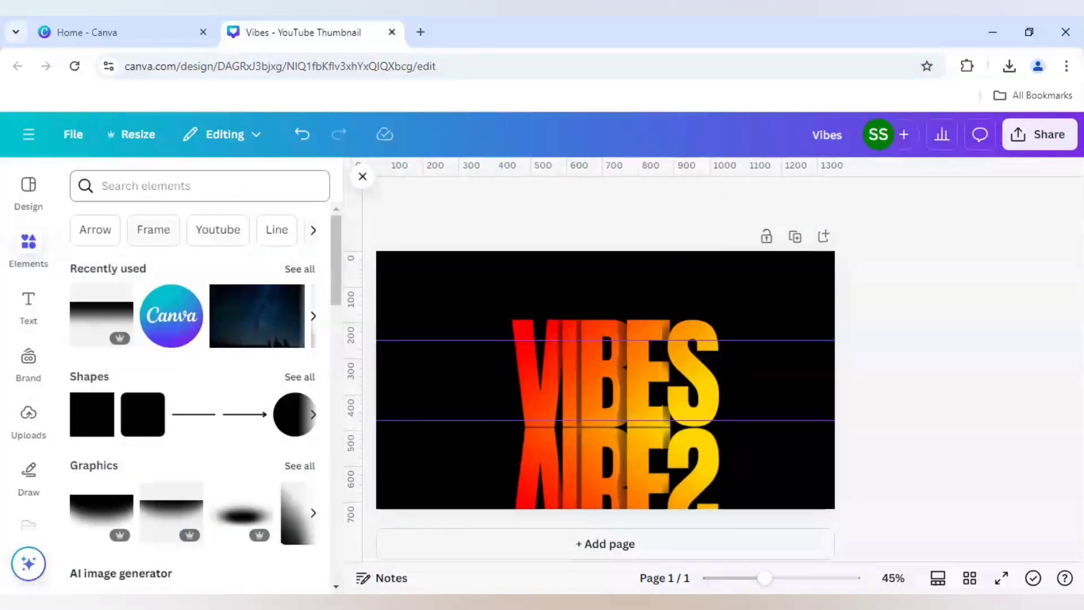
left_click(200, 186)
type("g")
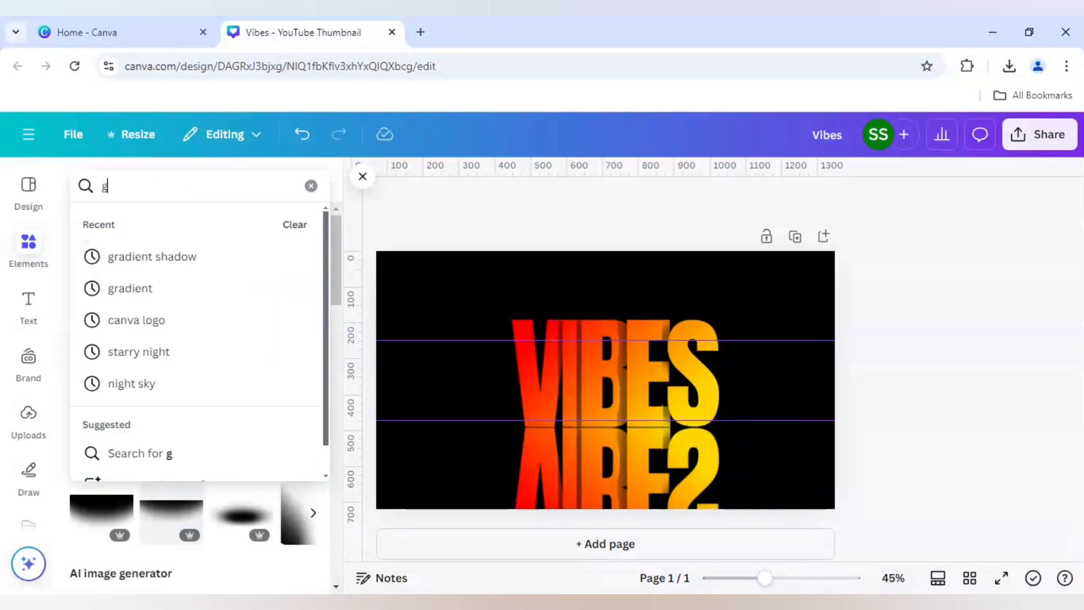
type("radient shadow")
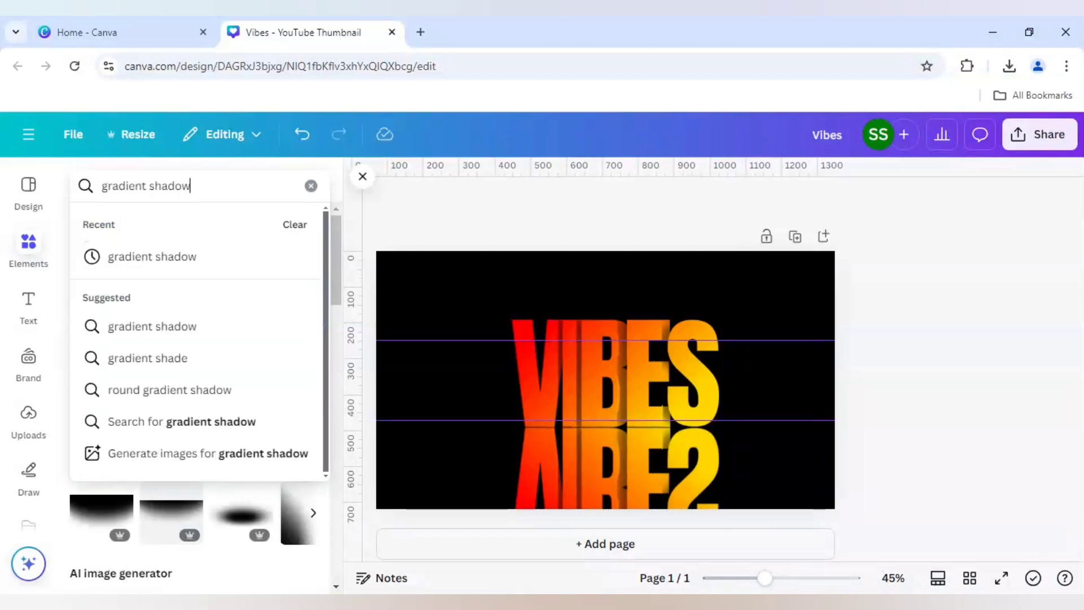
key("Return")
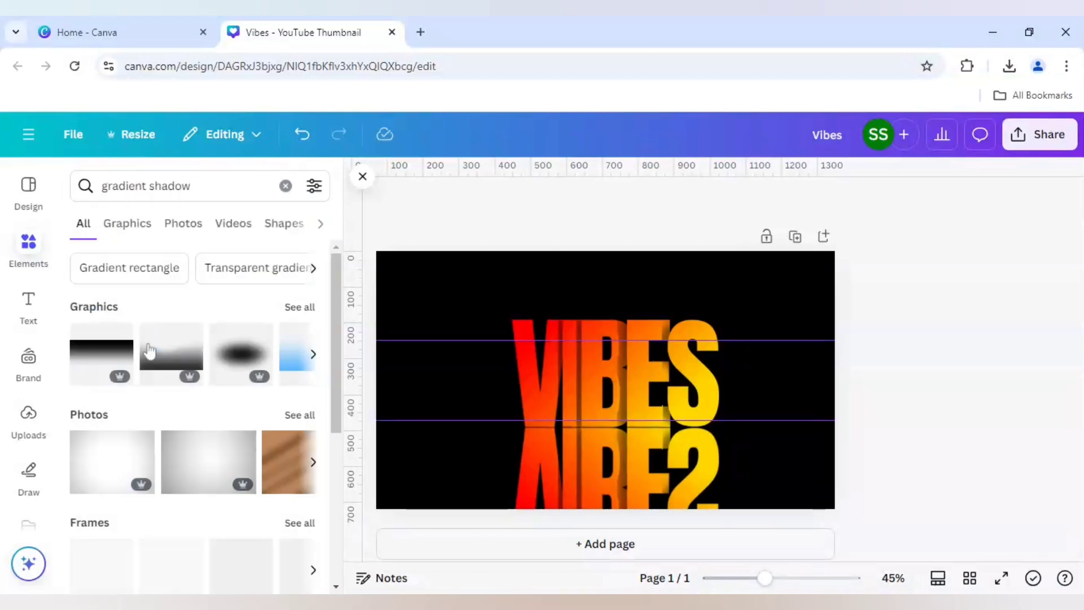
left_click(105, 356)
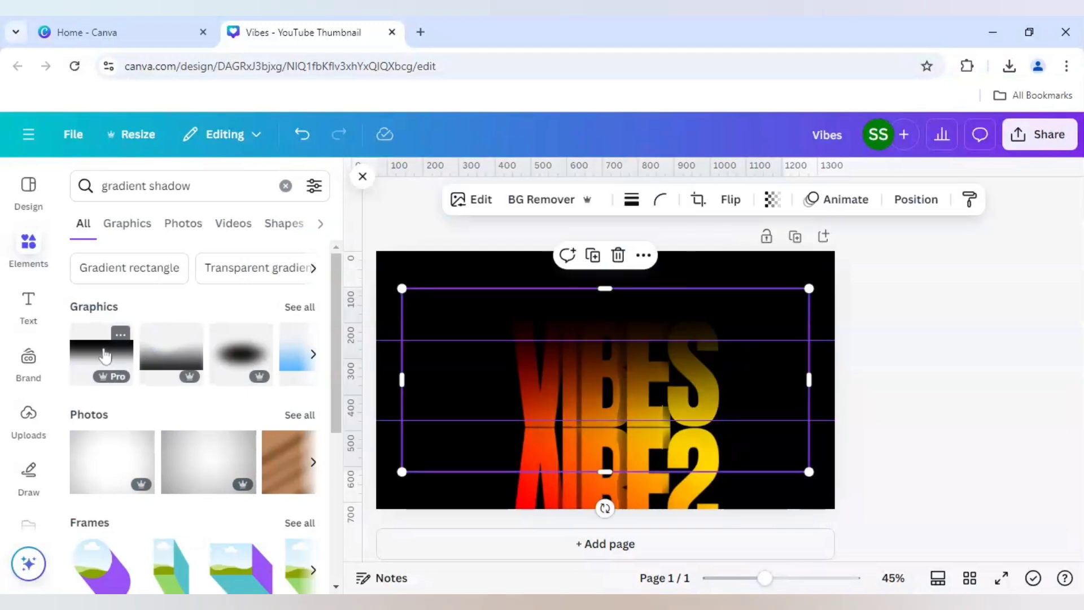
Flip the gradient graphic vertically over the reflection and enlarge it to span the page width
left_click_drag(615, 414, 615, 429)
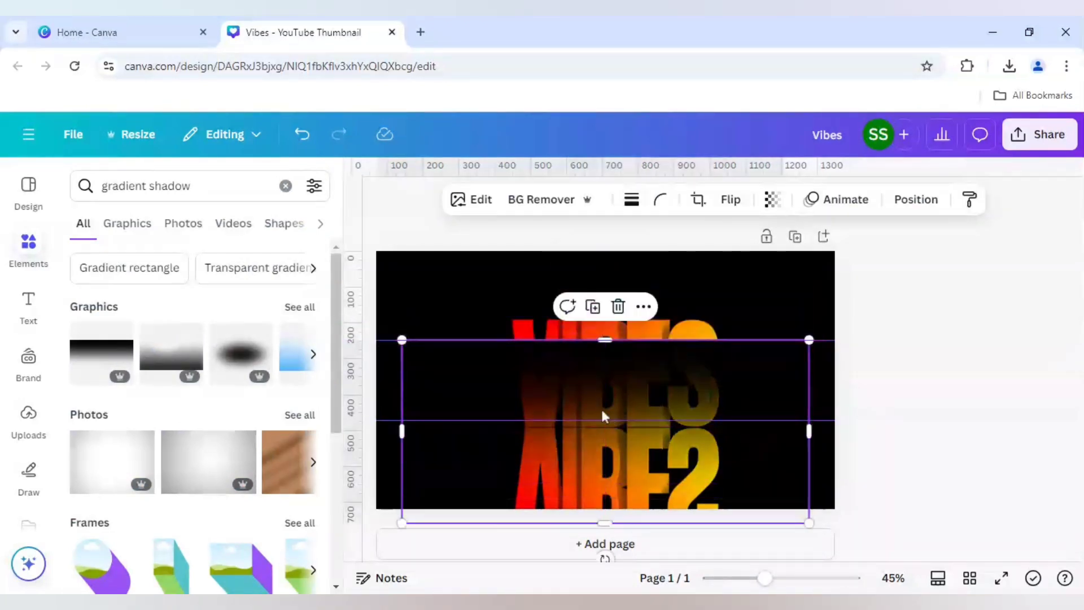
left_click(726, 209)
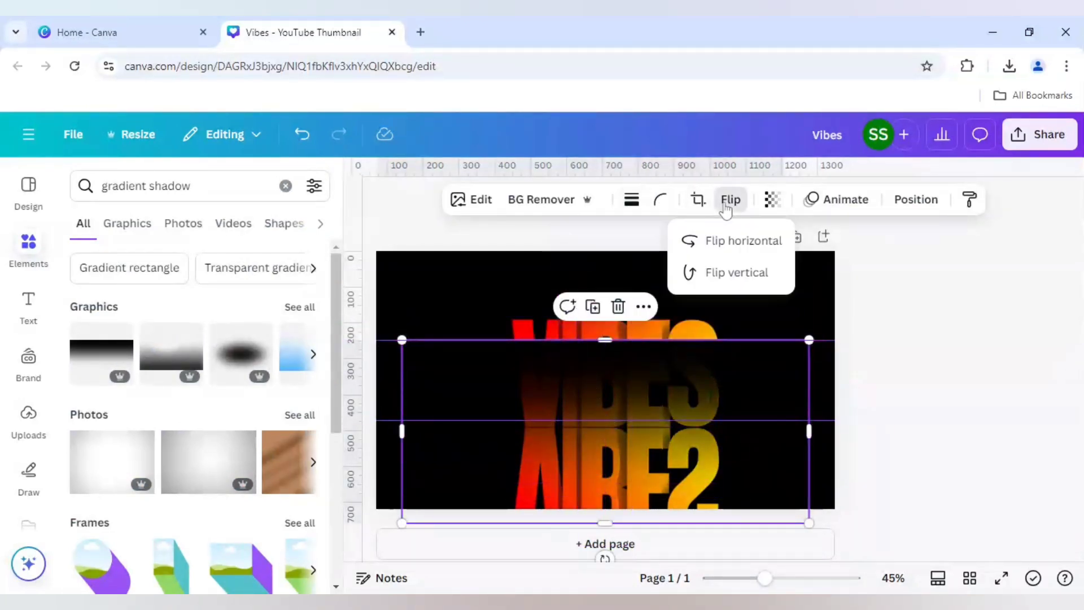
left_click(731, 286)
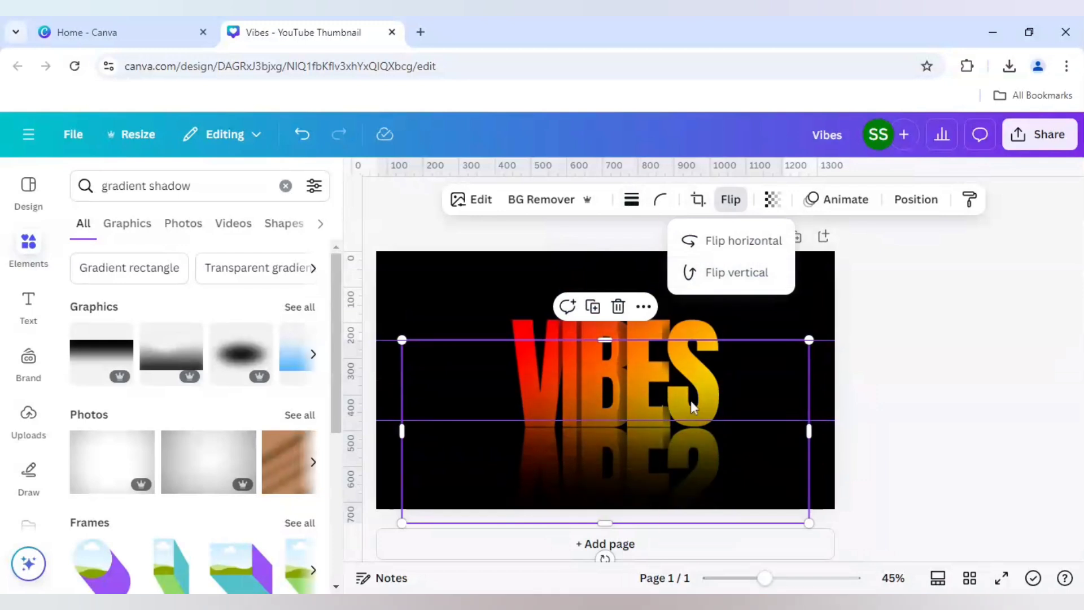
left_click_drag(690, 401, 655, 400)
left_click_drag(775, 343, 834, 314)
left_click(920, 425)
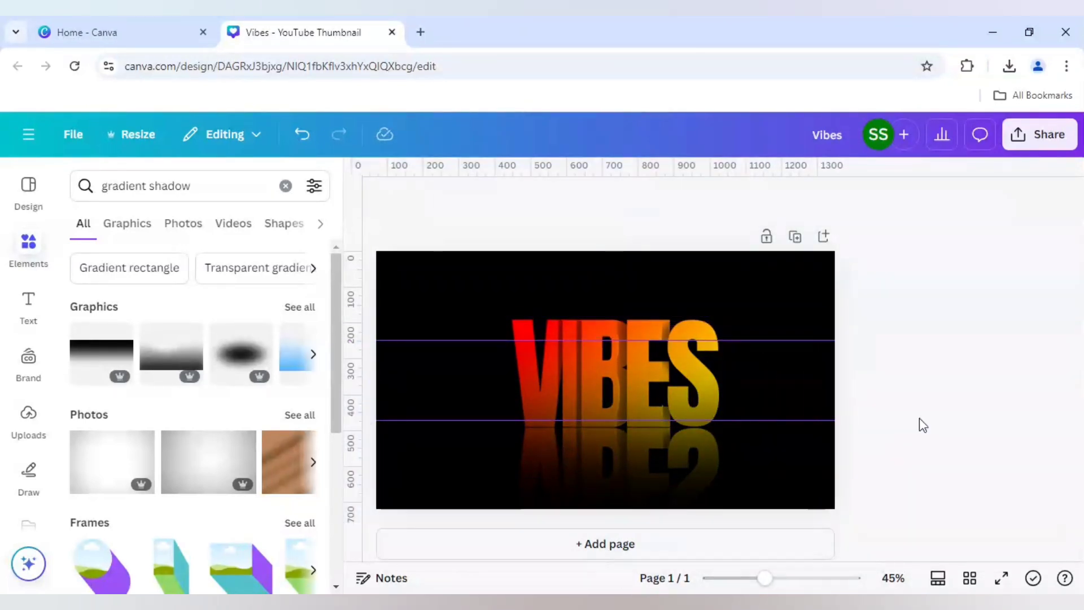
Duplicate the gradient graphic and move the copy down over the reflection to darken its fade
left_click(683, 454)
left_click(589, 279)
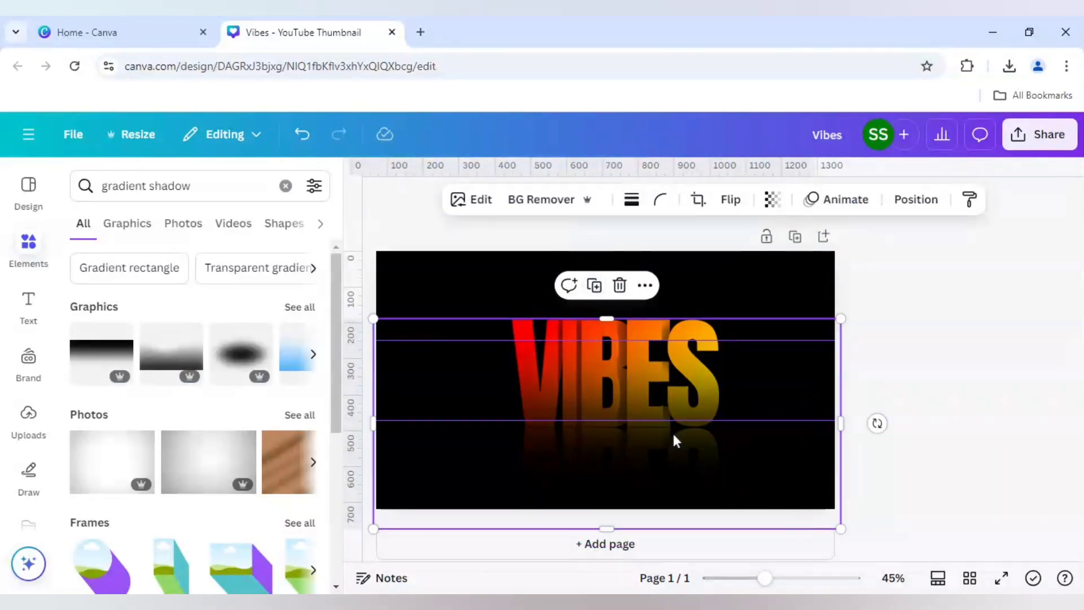
left_click_drag(672, 432, 675, 461)
left_click(917, 429)
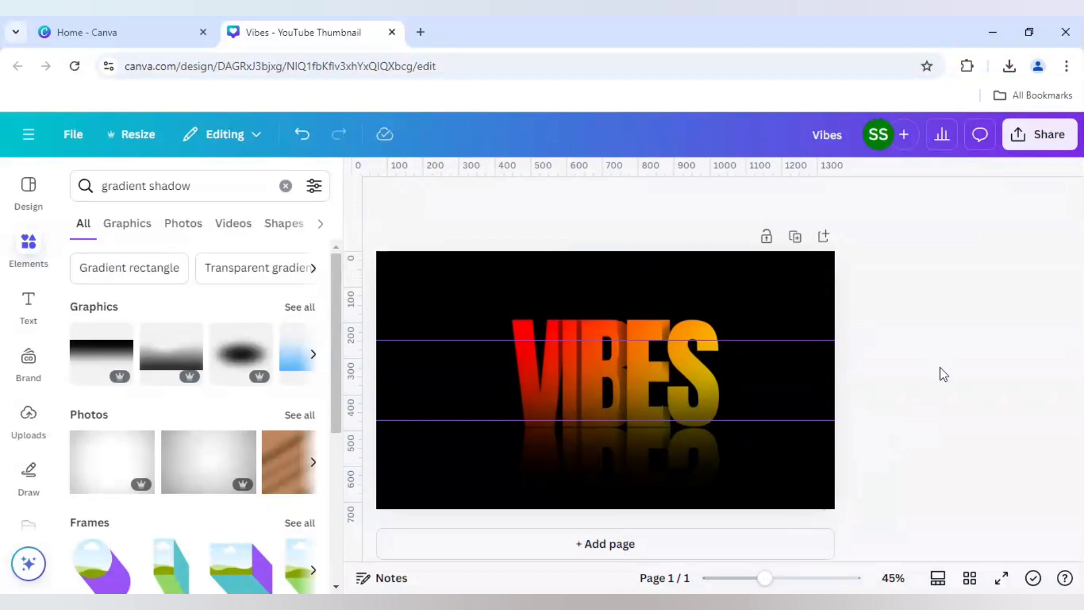